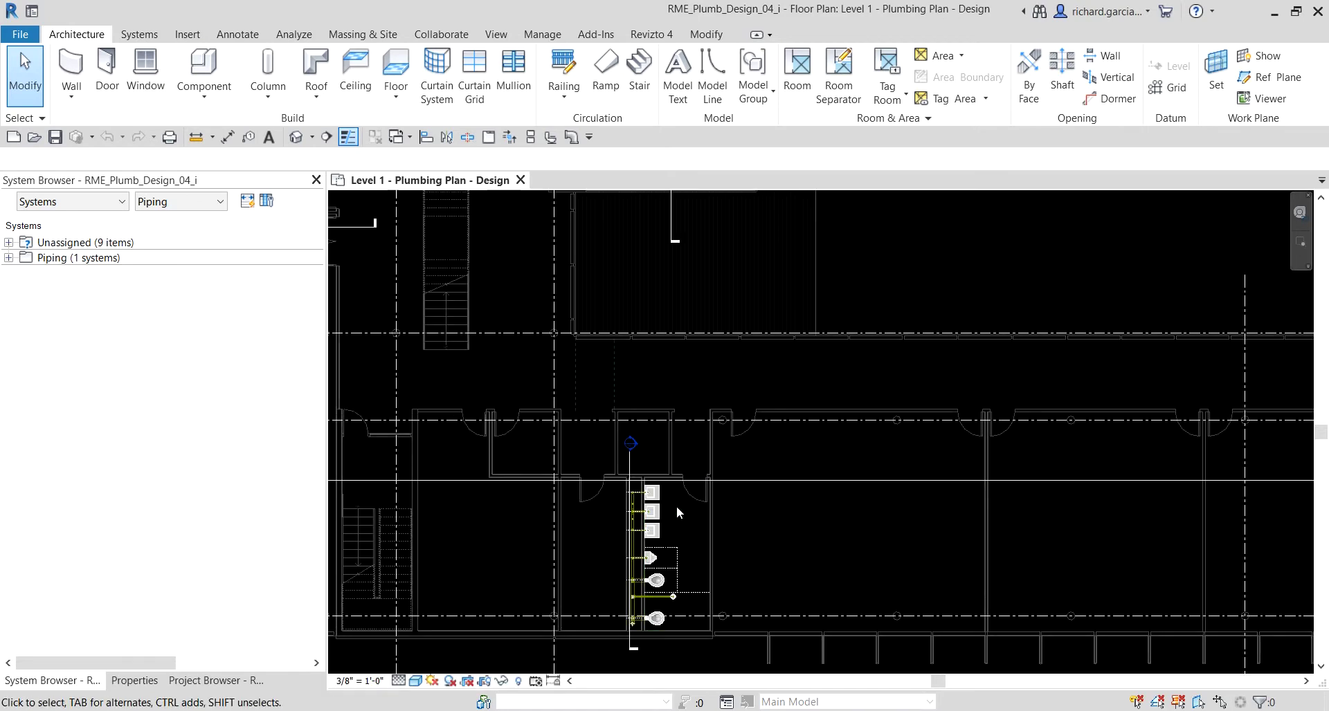
Center the plan on the plumbing fixtures and open Section 38 via Go to View
middle_drag(678, 616, 668, 425)
scroll(668, 424, up, 5)
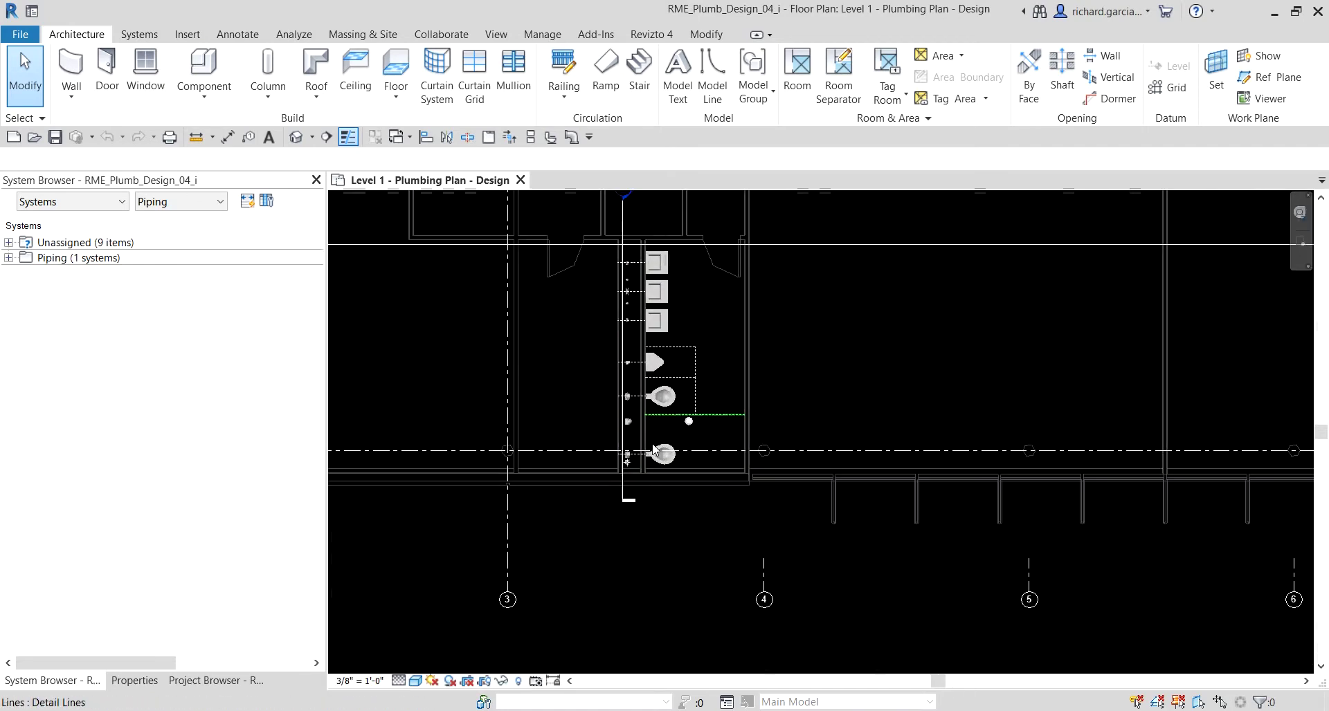
middle_drag(622, 526, 631, 489)
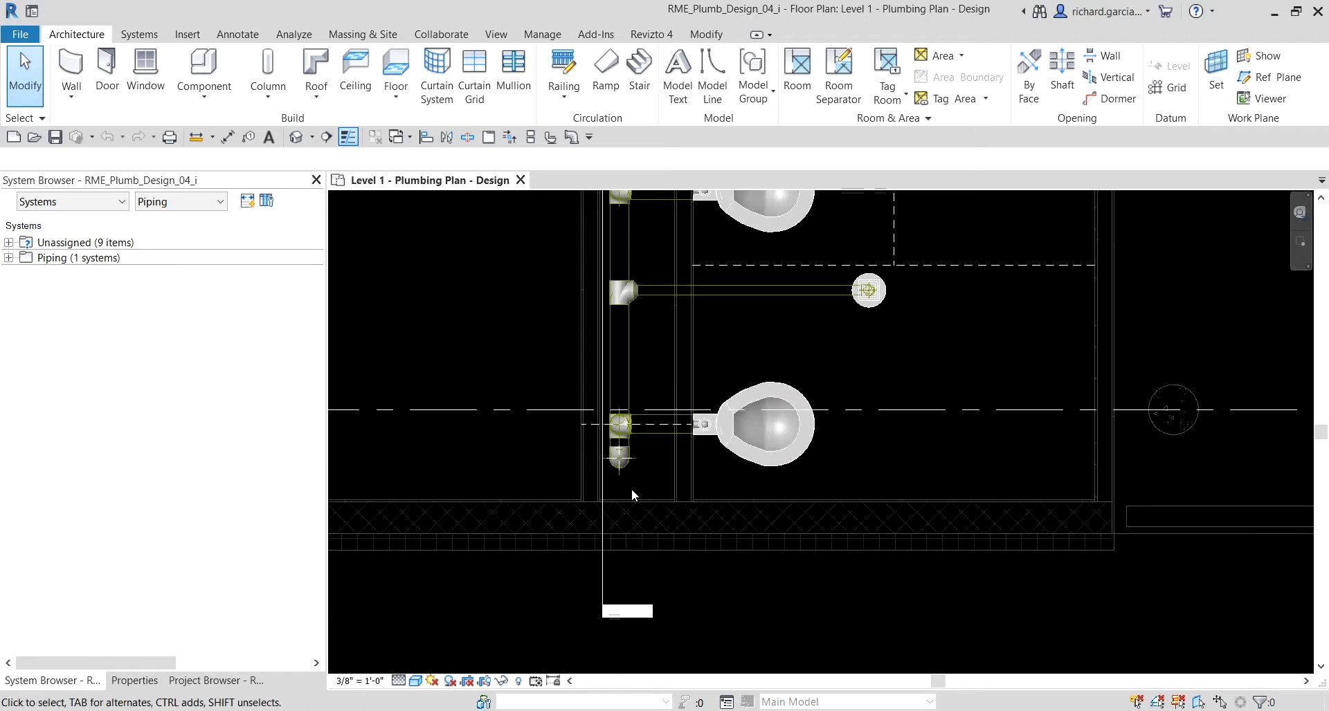
scroll(614, 538, down, 3)
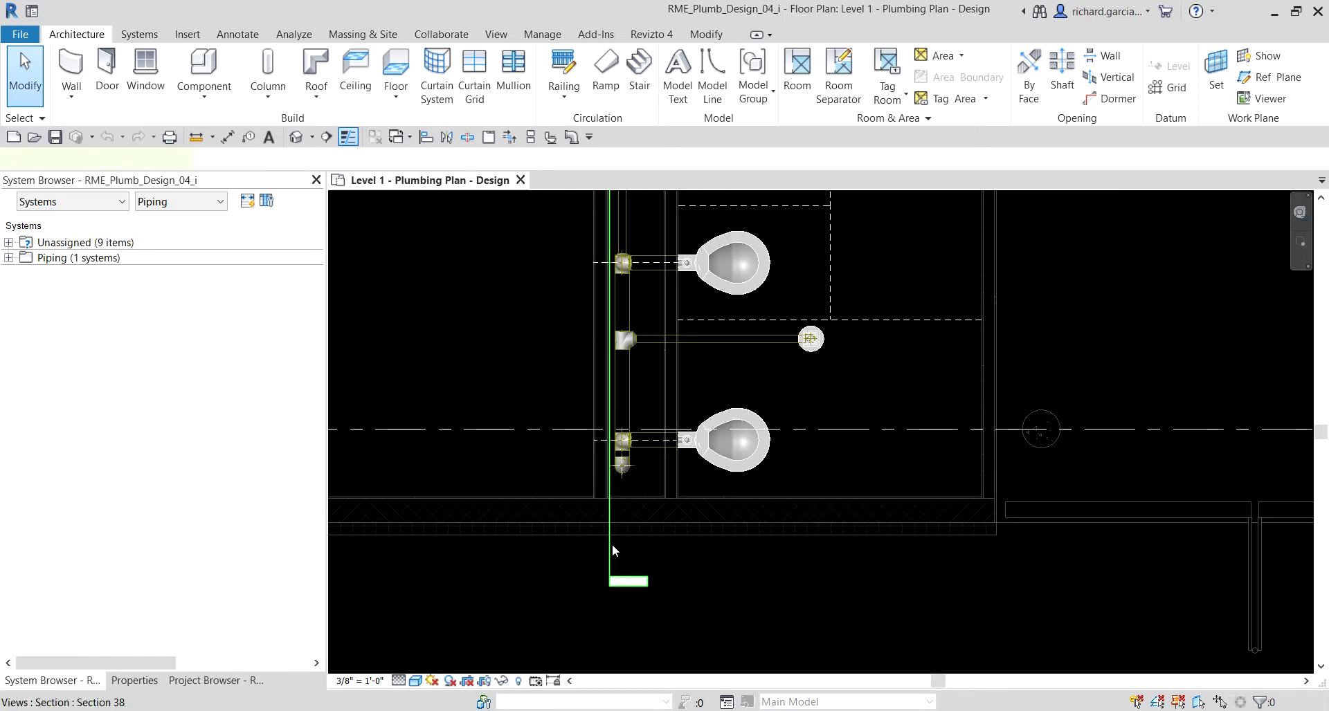
right_click(612, 544)
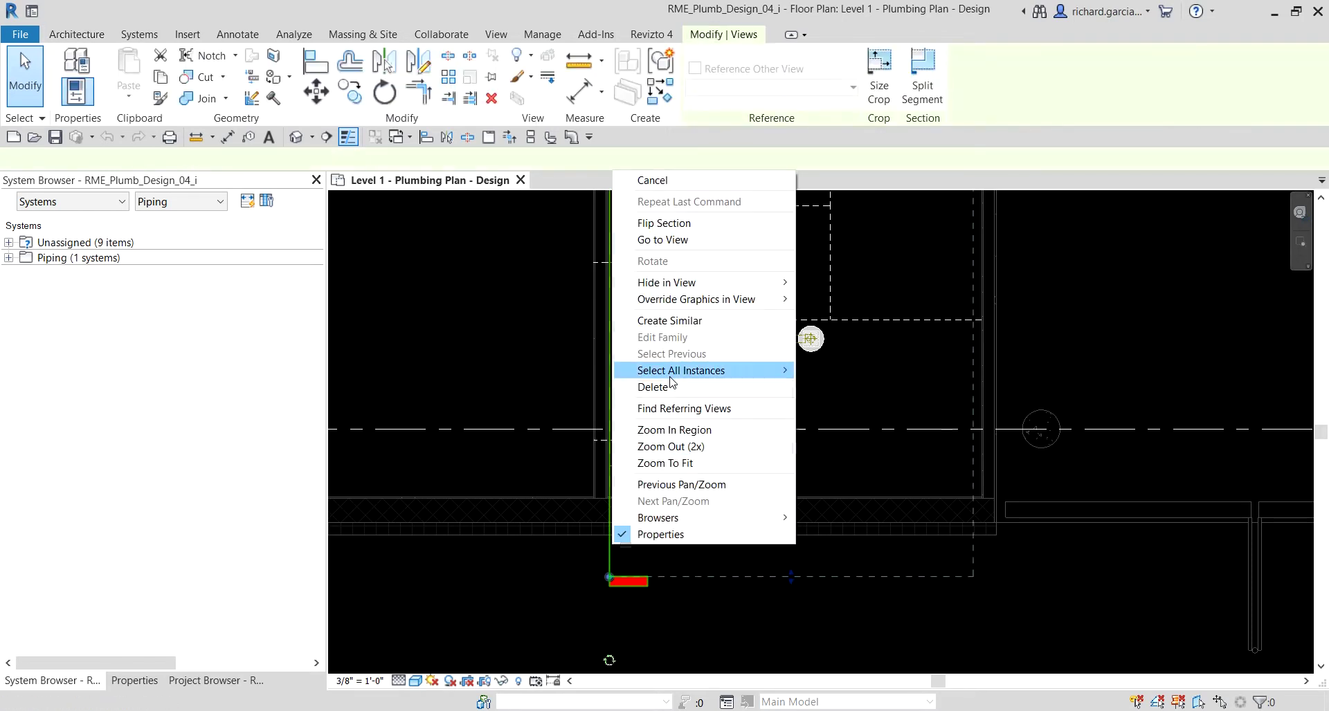
click(676, 242)
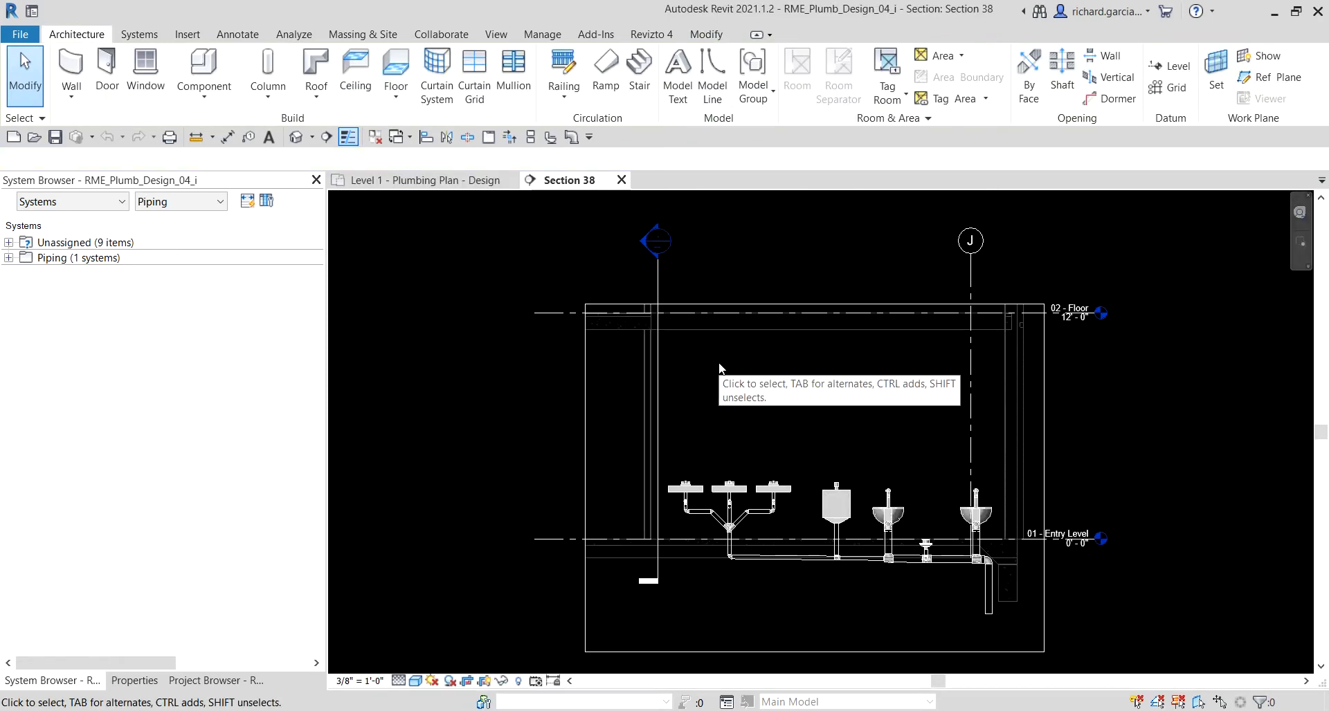
Tile the Level 1 Plumbing Plan beside Section 38 and zoom the section onto the PVC elbow
click(461, 184)
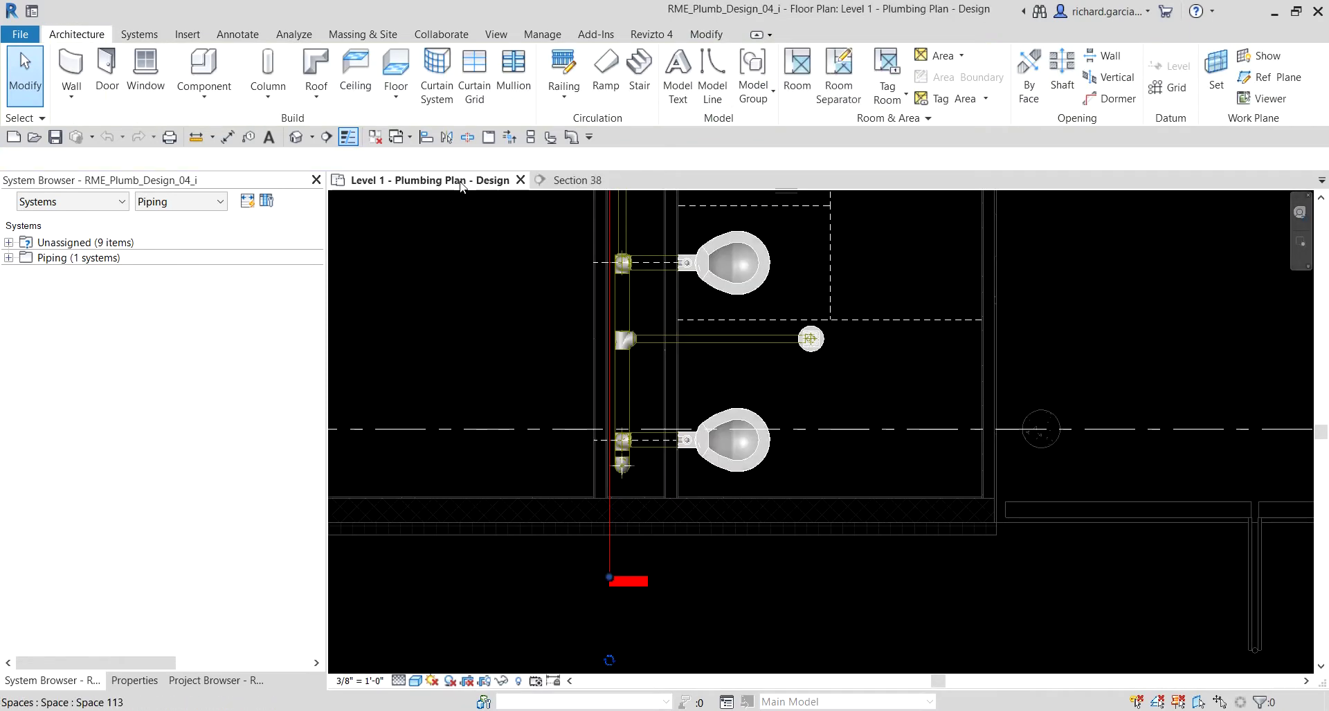
click(530, 137)
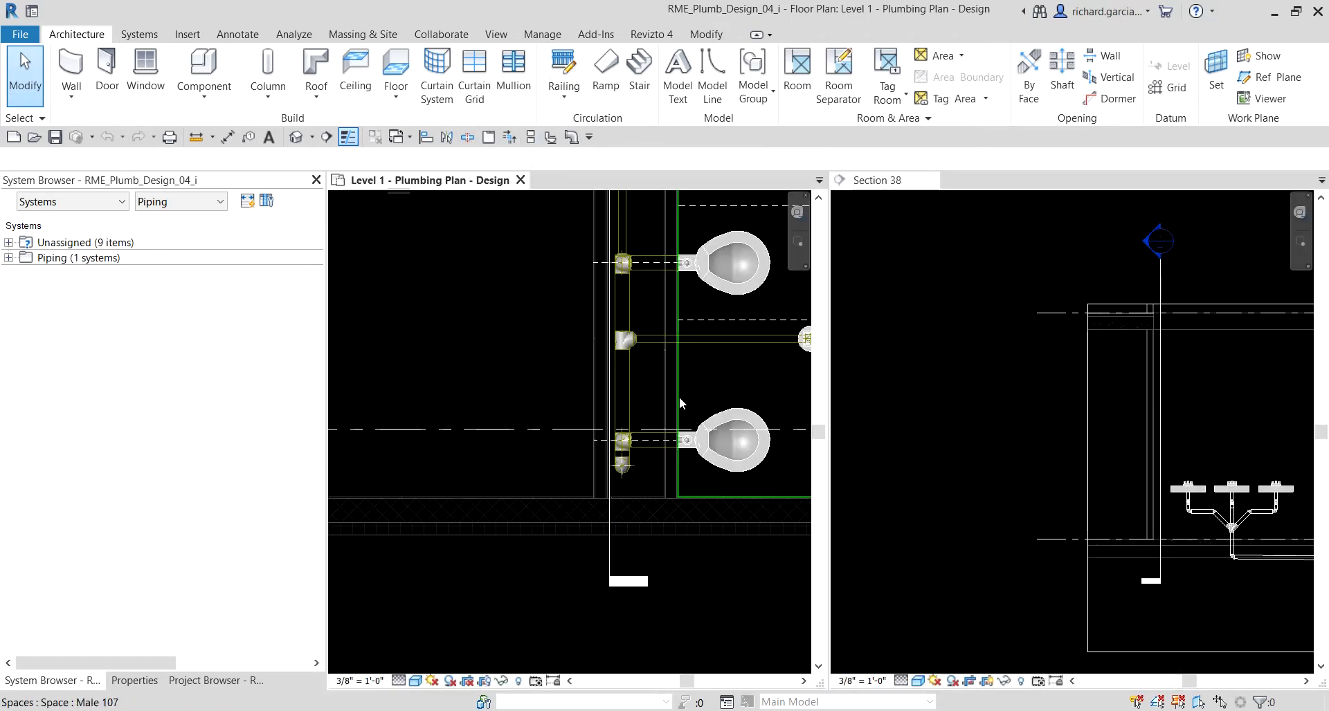
middle_drag(713, 403, 578, 402)
middle_drag(1065, 478, 899, 420)
middle_drag(1086, 471, 922, 430)
scroll(1100, 477, up, 8)
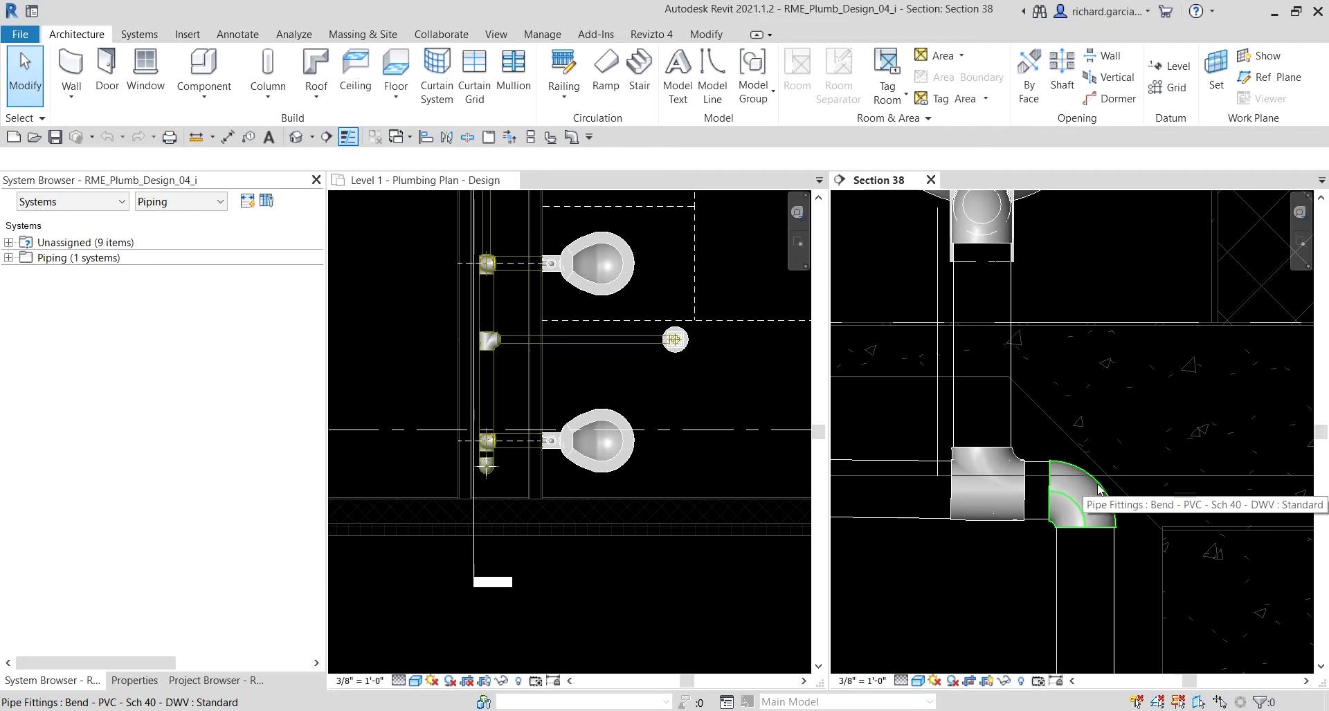
Upgrade the elbow below the sink to a 4" sanitary tee using its + grip
click(1098, 485)
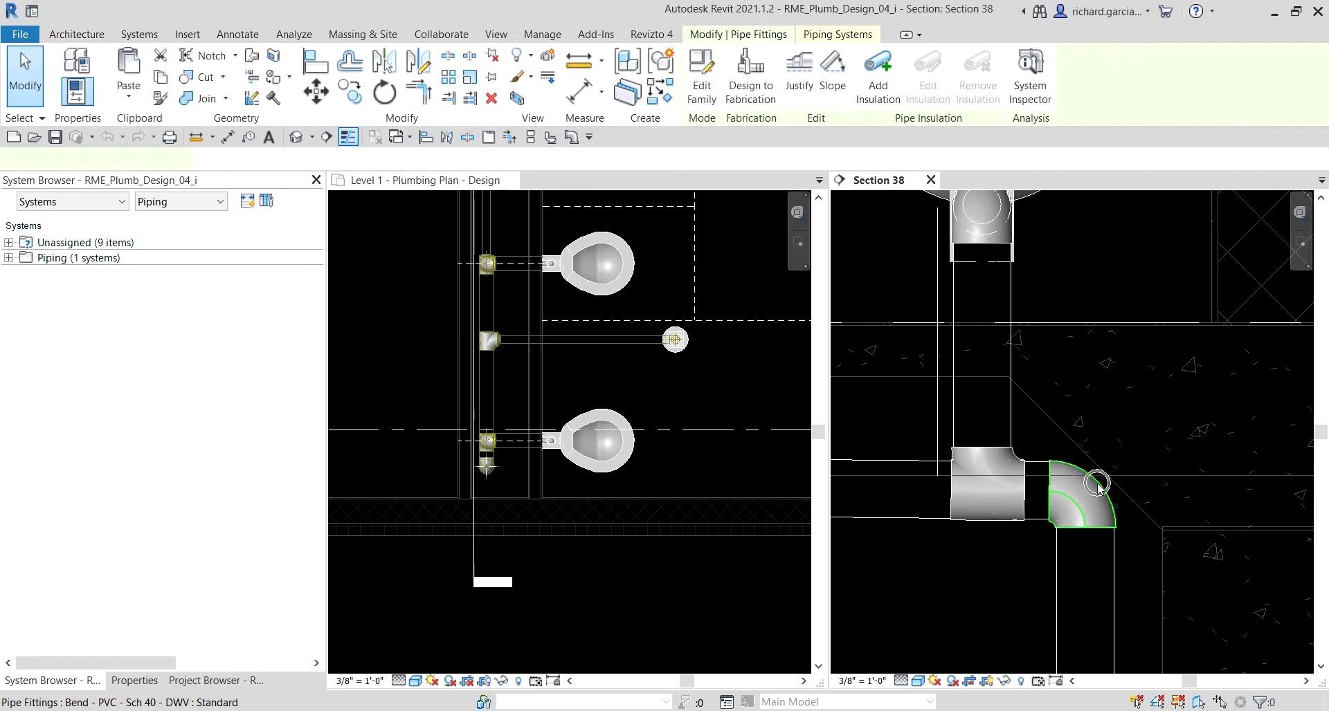
click(1117, 438)
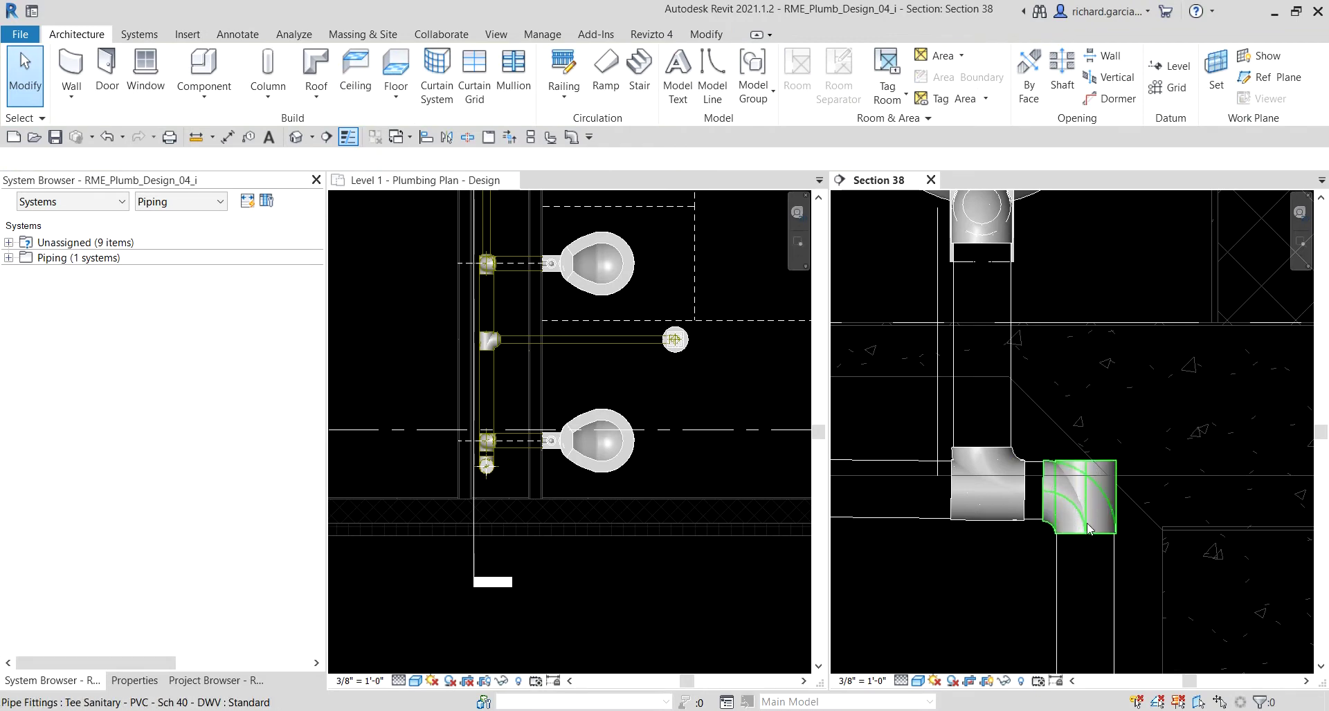
scroll(1088, 527, down, 3)
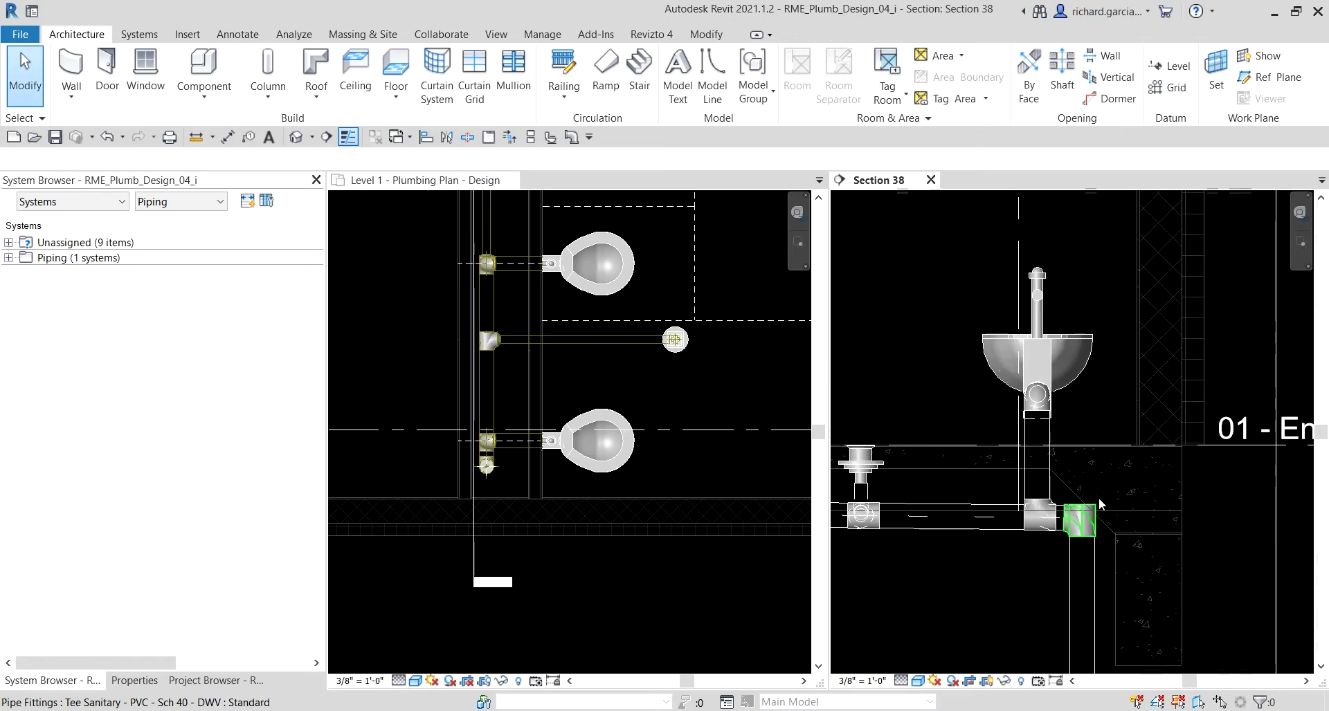
scroll(1101, 505, up, 2)
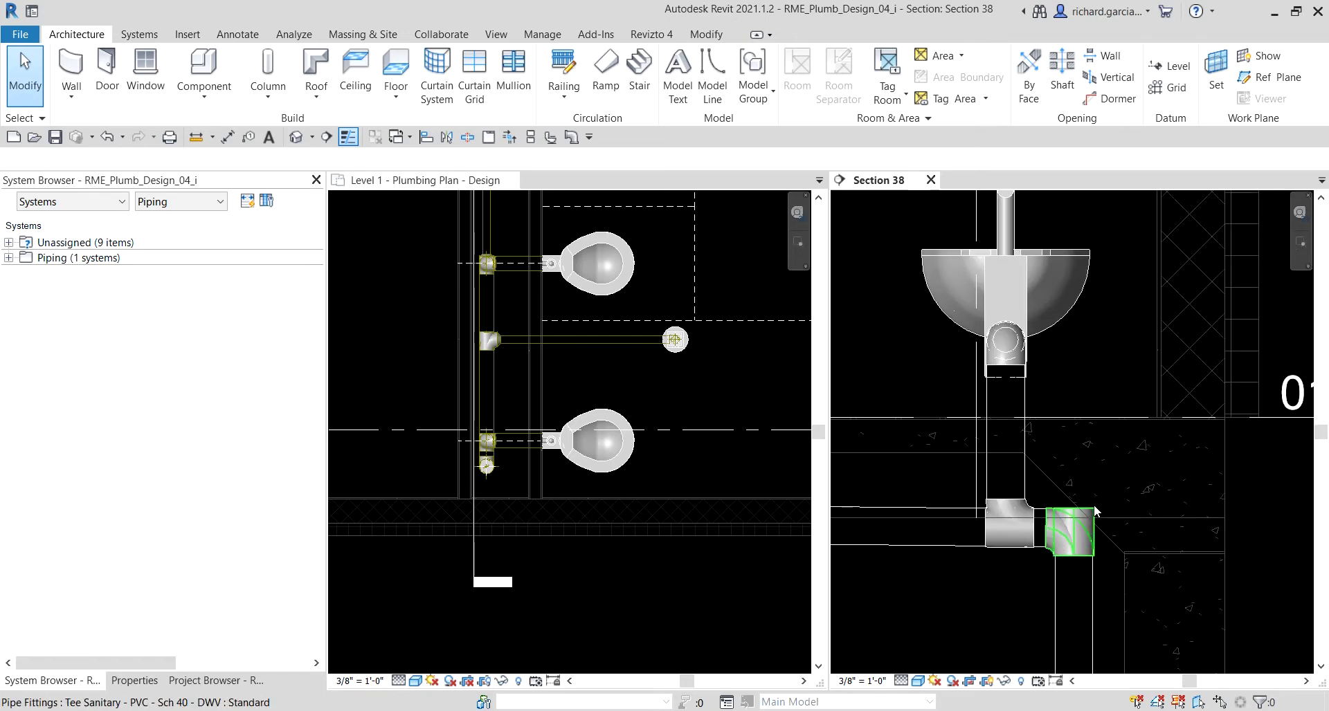
Start a new pipe from the sanitary tee with Draw Pipe
click(1094, 510)
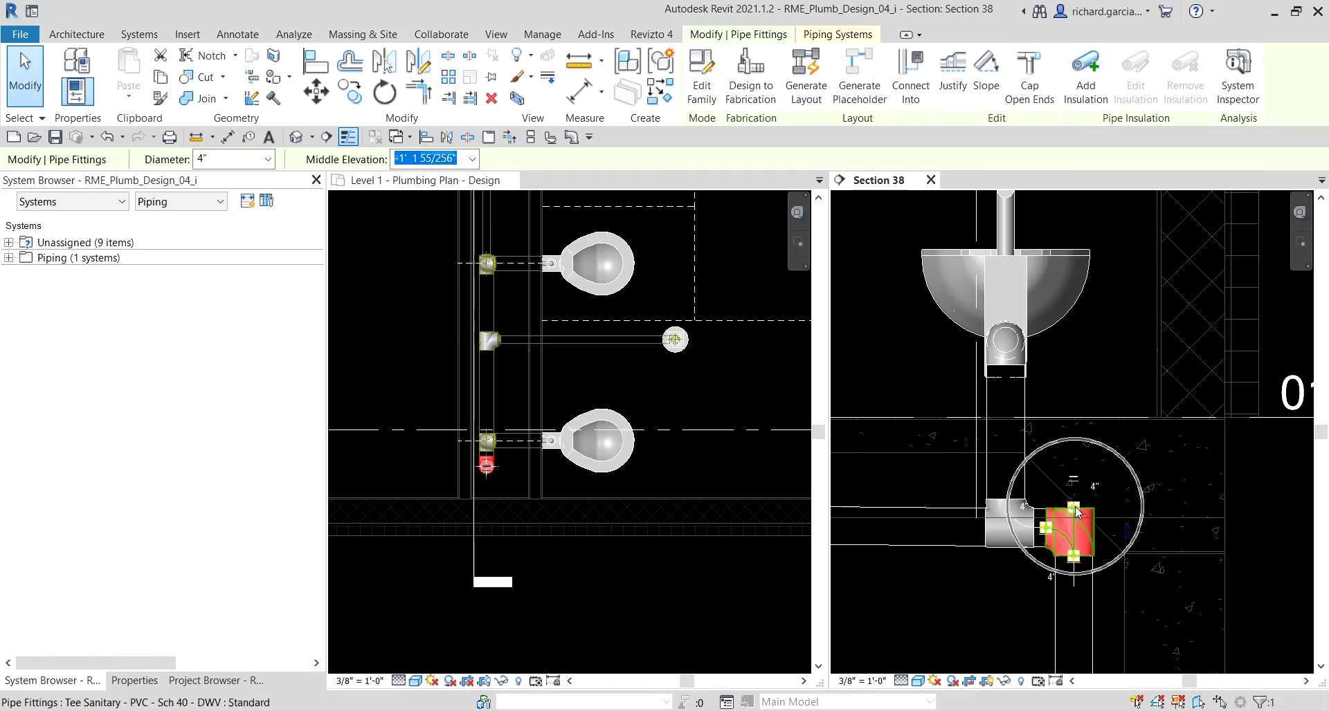
right_click(1076, 512)
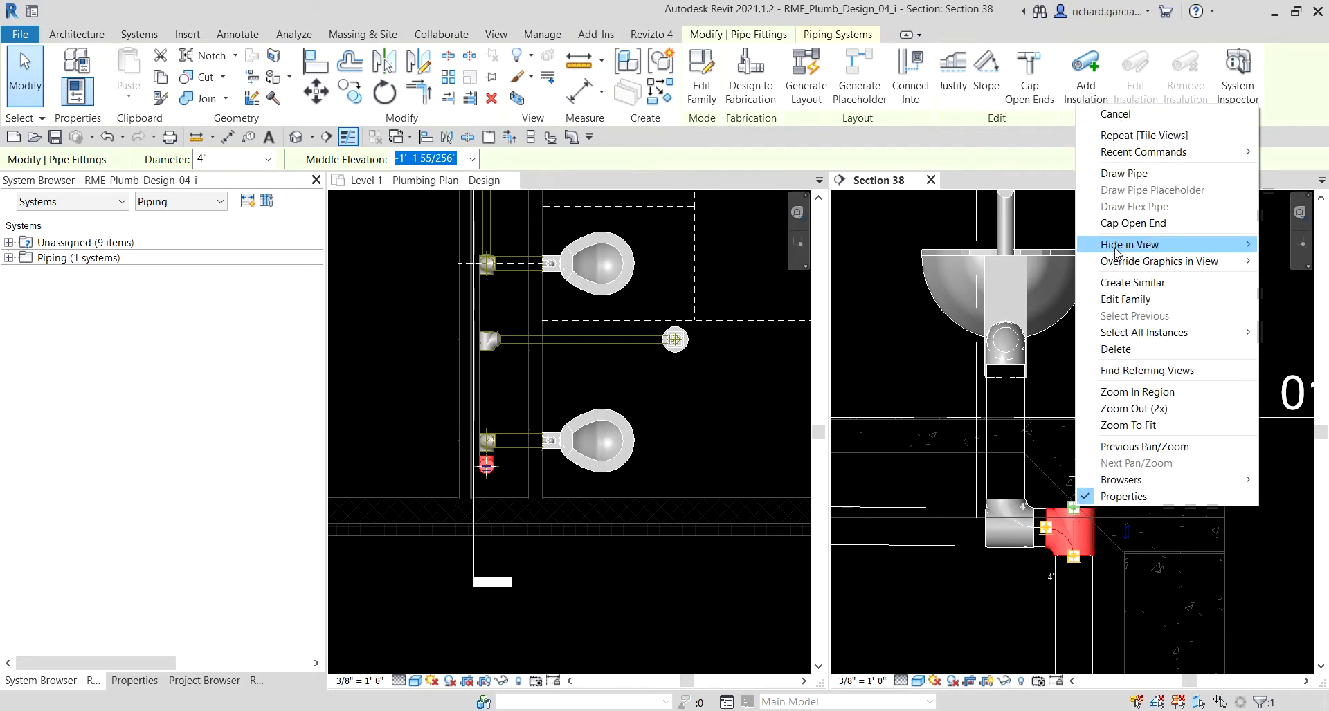
click(1170, 173)
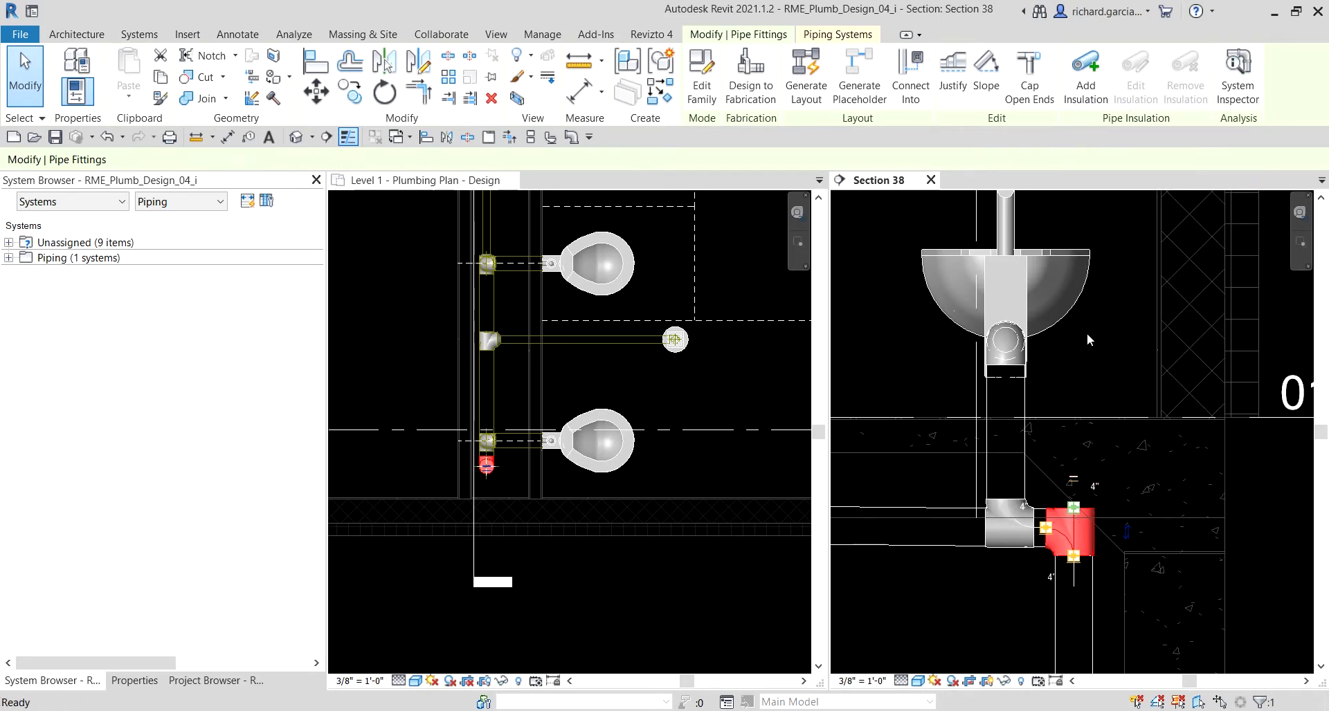
Draw a vertical 4" pipe rising up from the tee
scroll(1086, 318, down, 3)
scroll(1086, 317, down, 2)
middle_drag(1086, 318, 1077, 567)
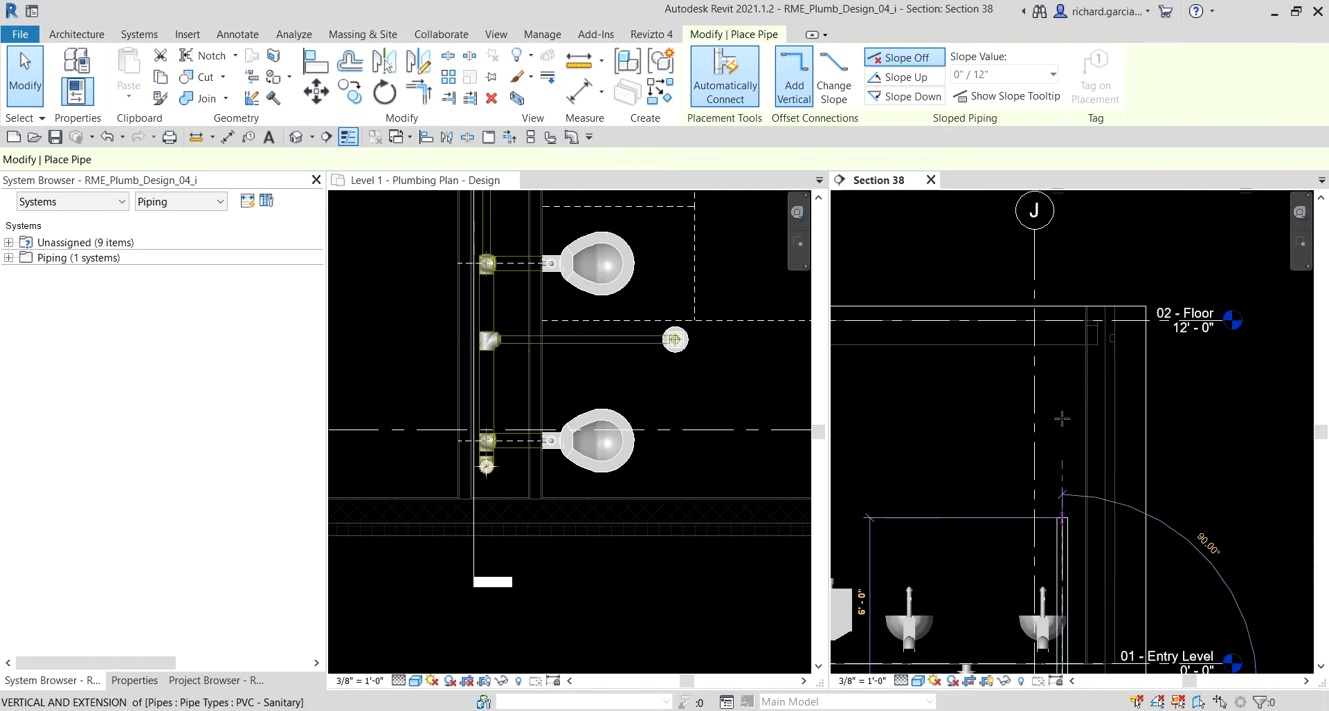
scroll(1080, 526, up, 1)
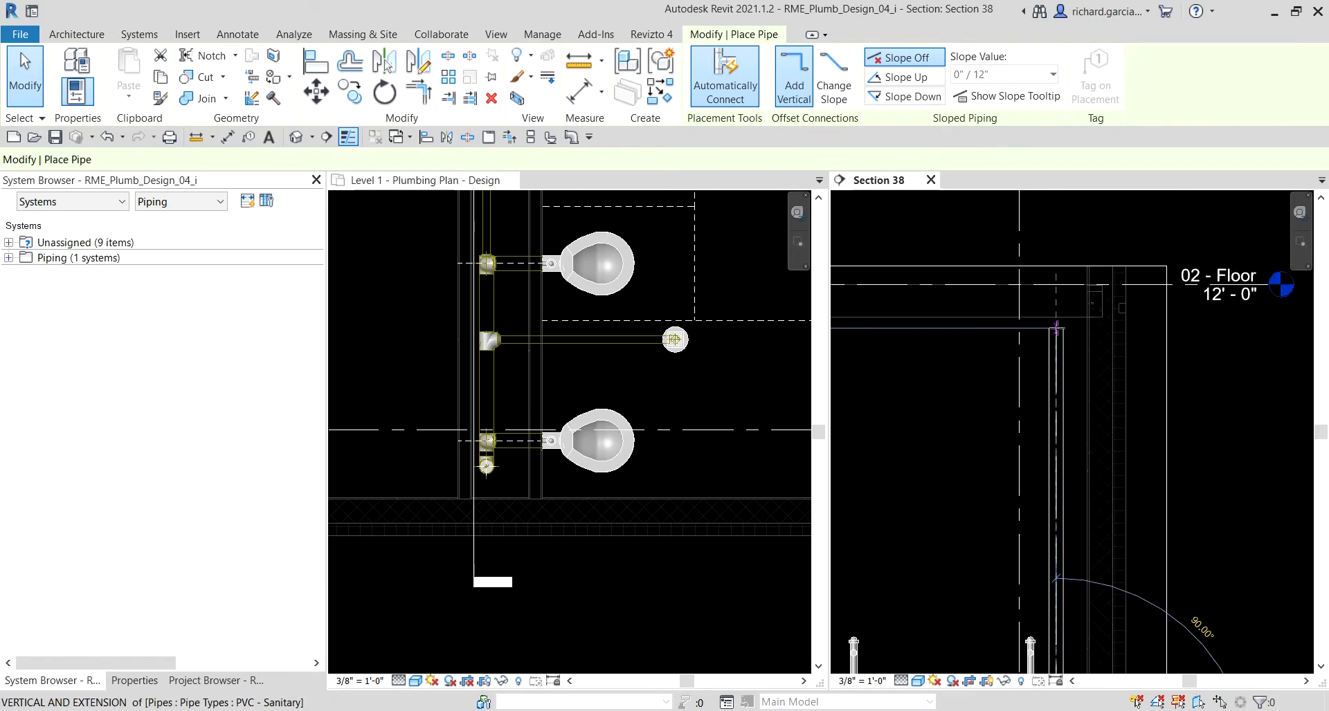
click(1060, 332)
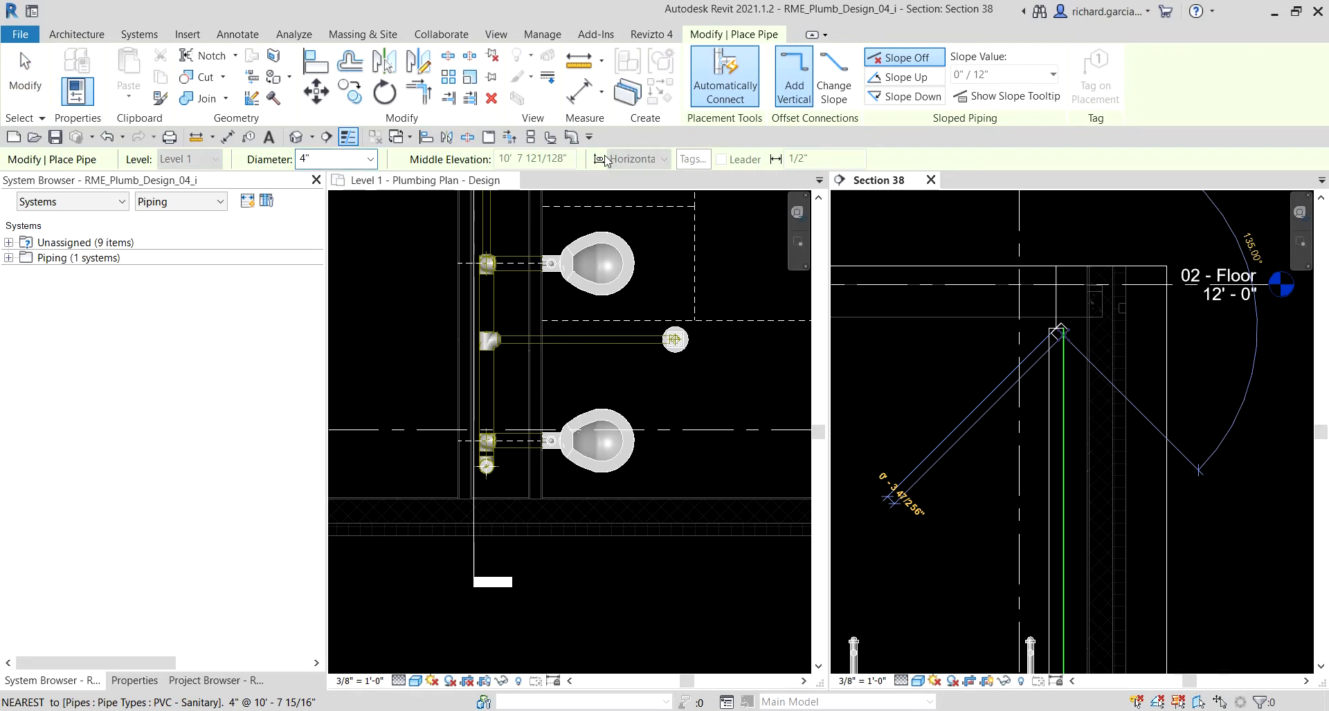
Align the riser top to the 02 - Floor level line and lock it
click(318, 72)
scroll(1033, 301, up, 2)
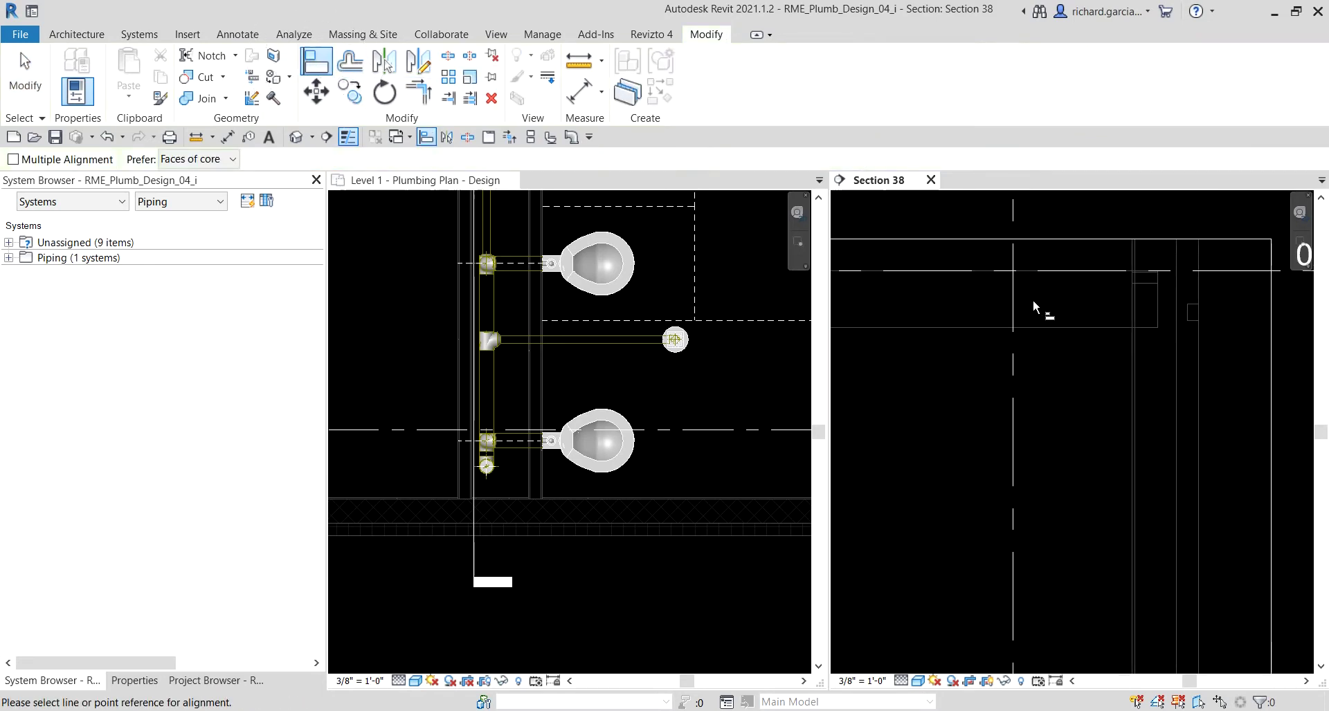
click(1081, 272)
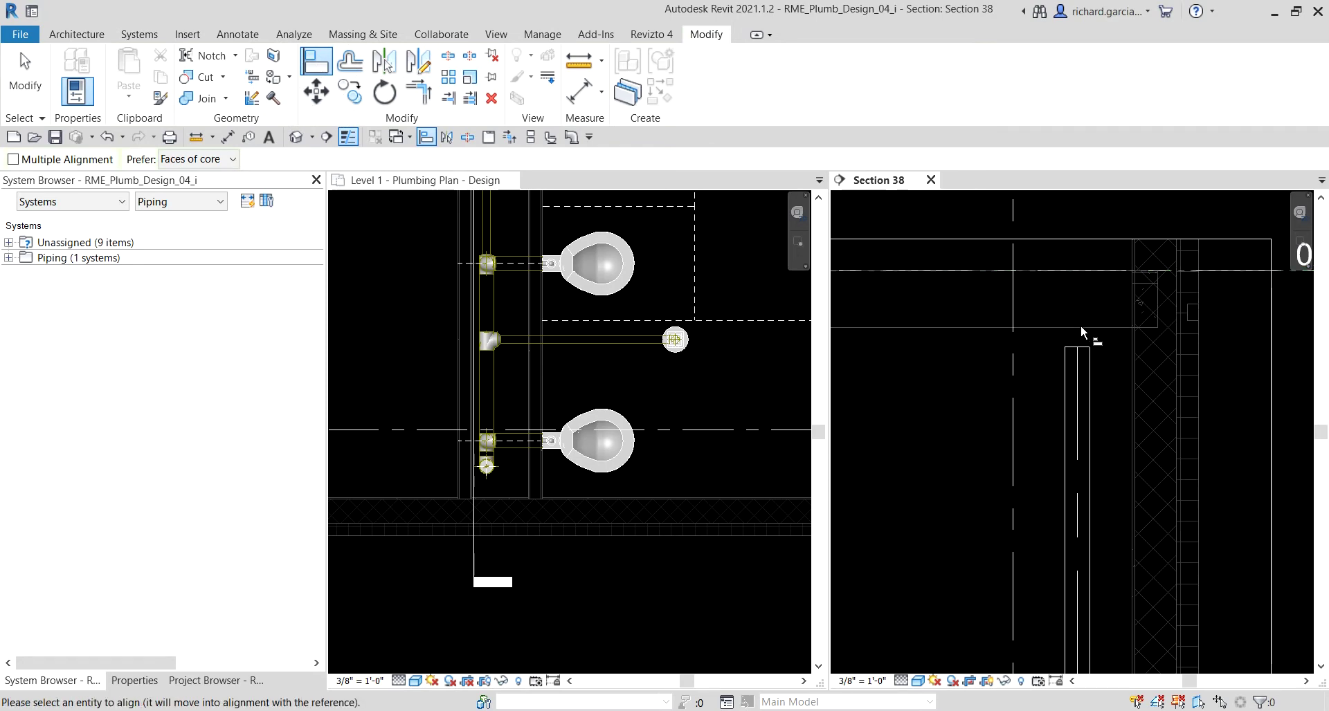
click(1083, 351)
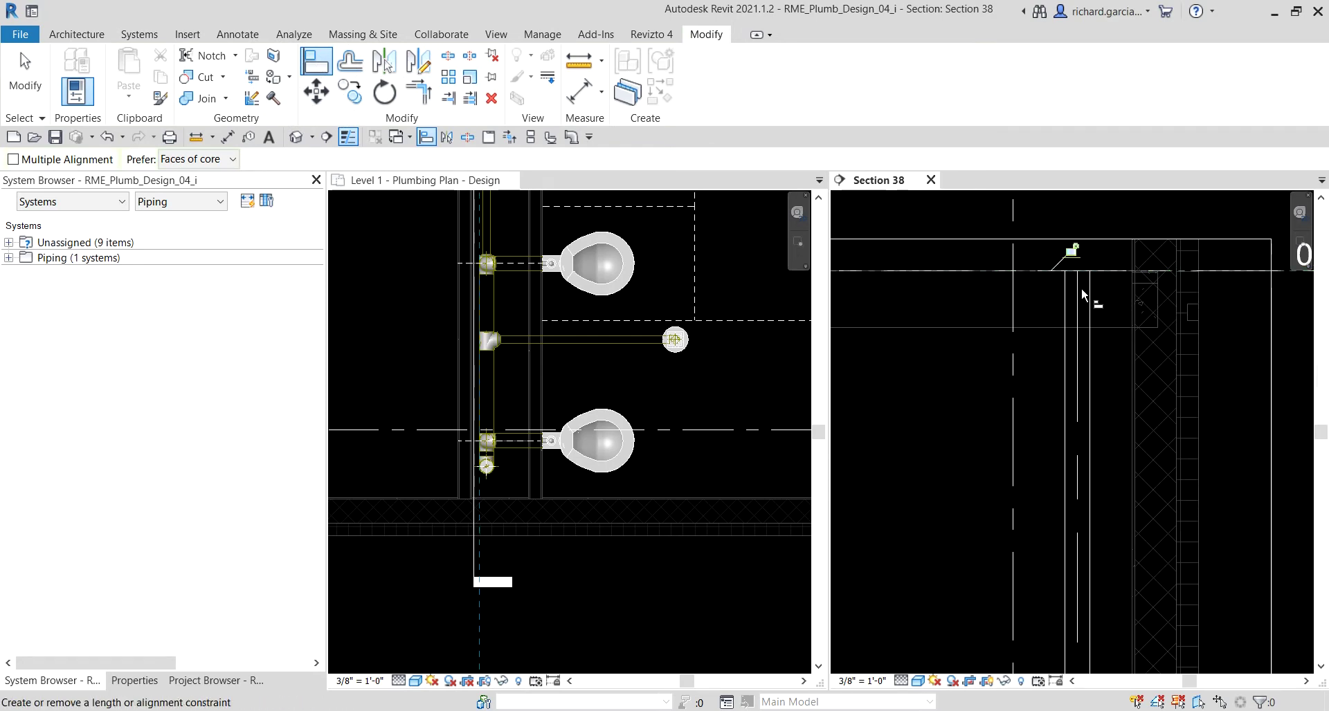
click(30, 90)
scroll(974, 367, down, 4)
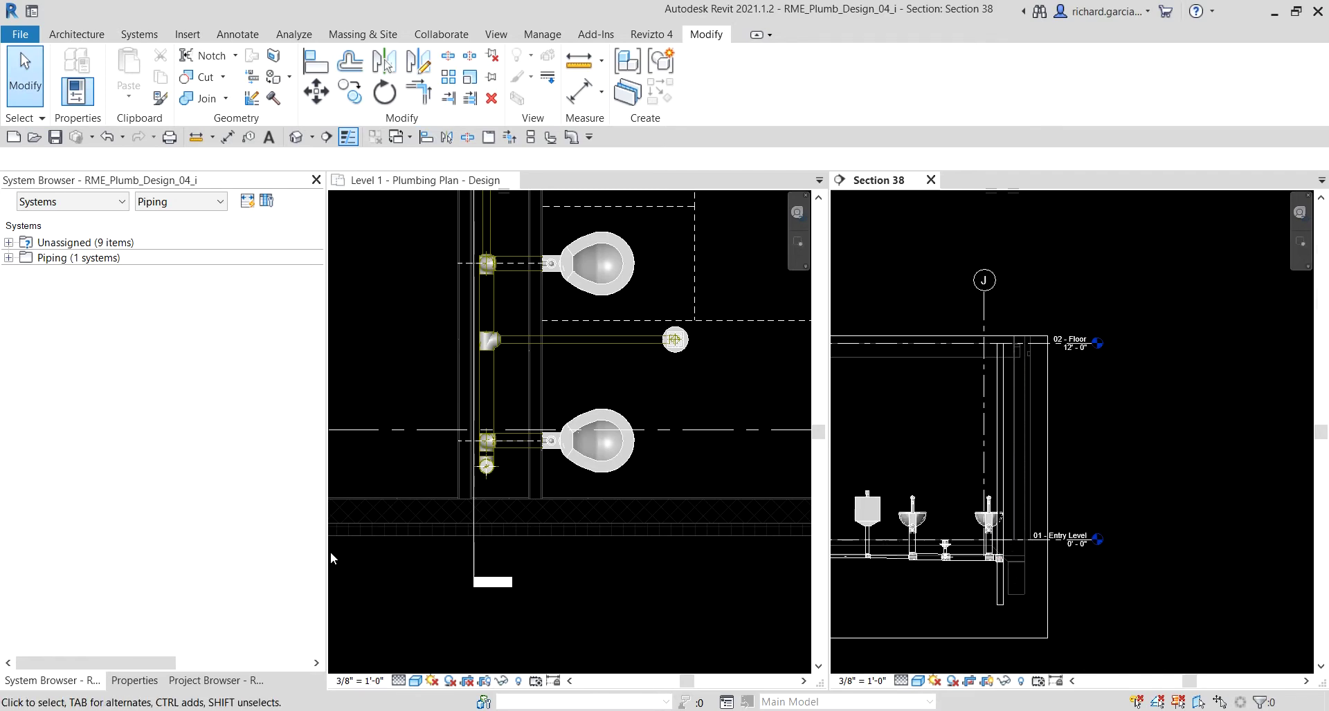
Open the 3D Plumbing view and center the piping
click(192, 682)
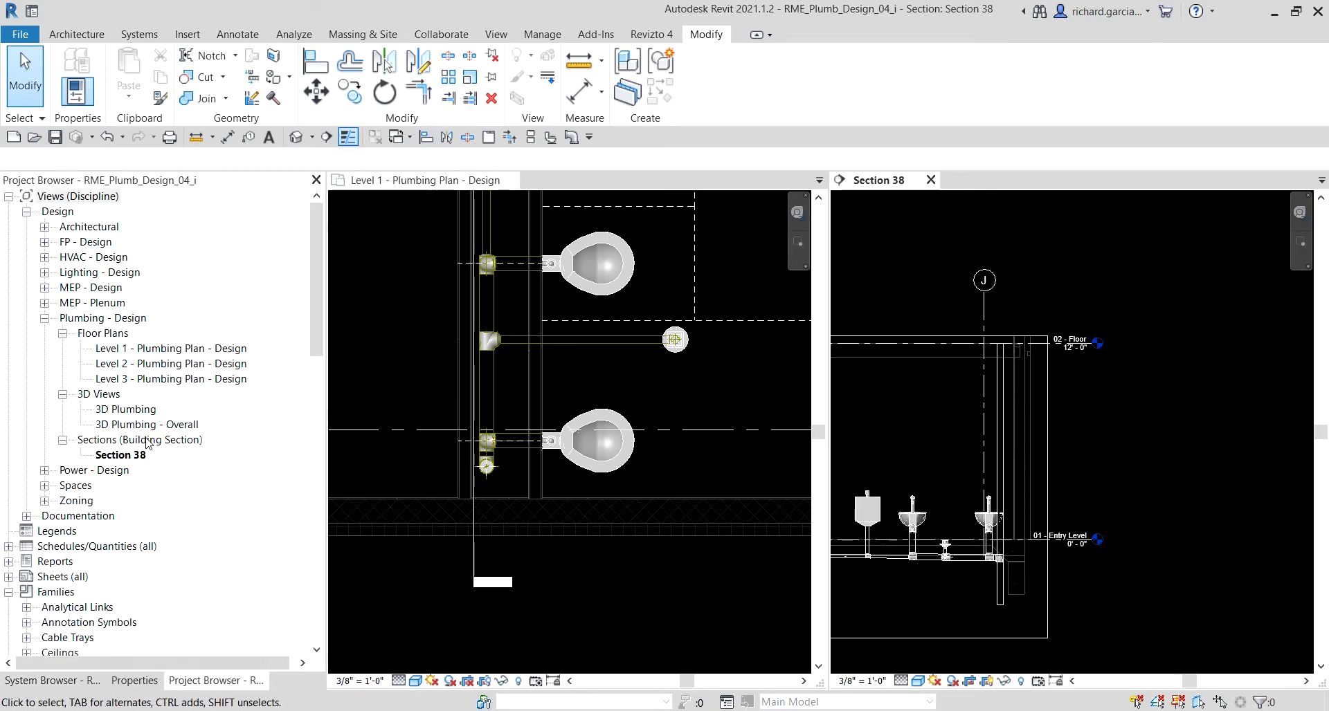
double_click(131, 410)
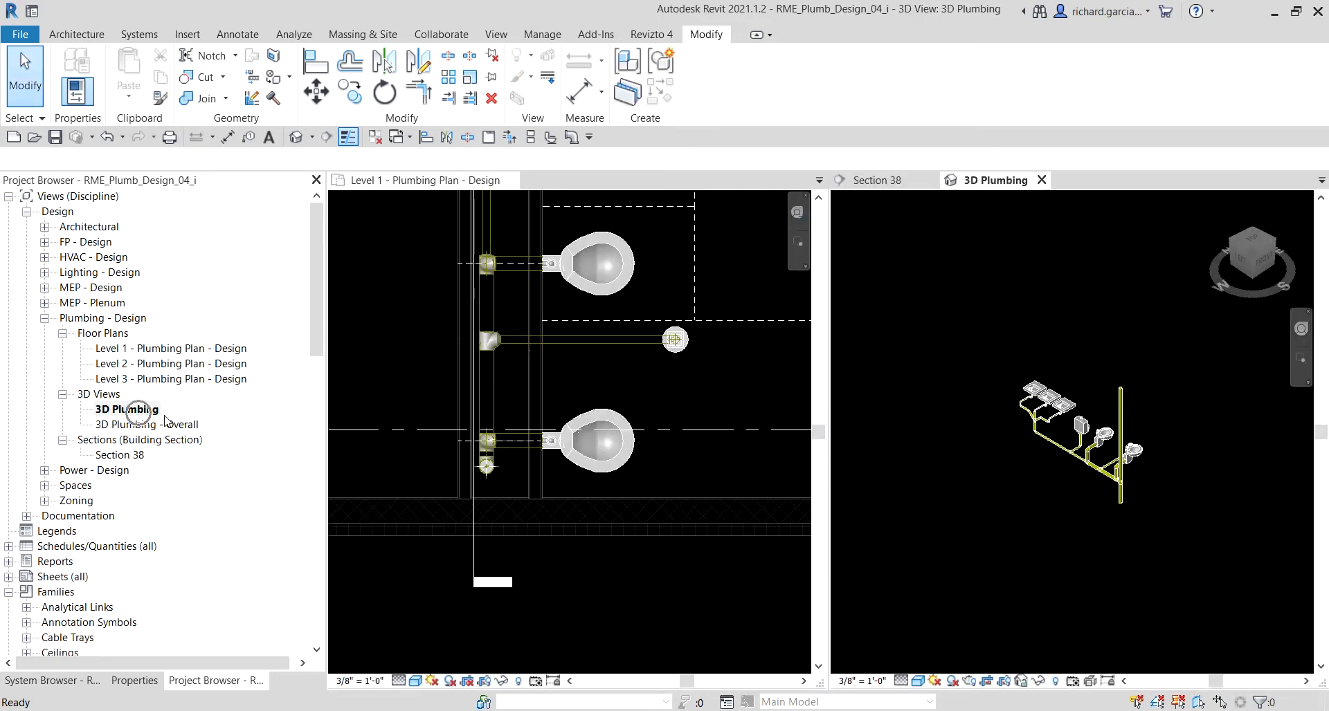
scroll(1144, 484, up, 6)
middle_drag(1142, 483, 1035, 519)
Orbit around the vertical riser to inspect it from several angles, then show the Systems tools
click(1070, 499)
shift+middle_drag(1151, 493, 1032, 531)
key(Escape)
scroll(1031, 522, up, 5)
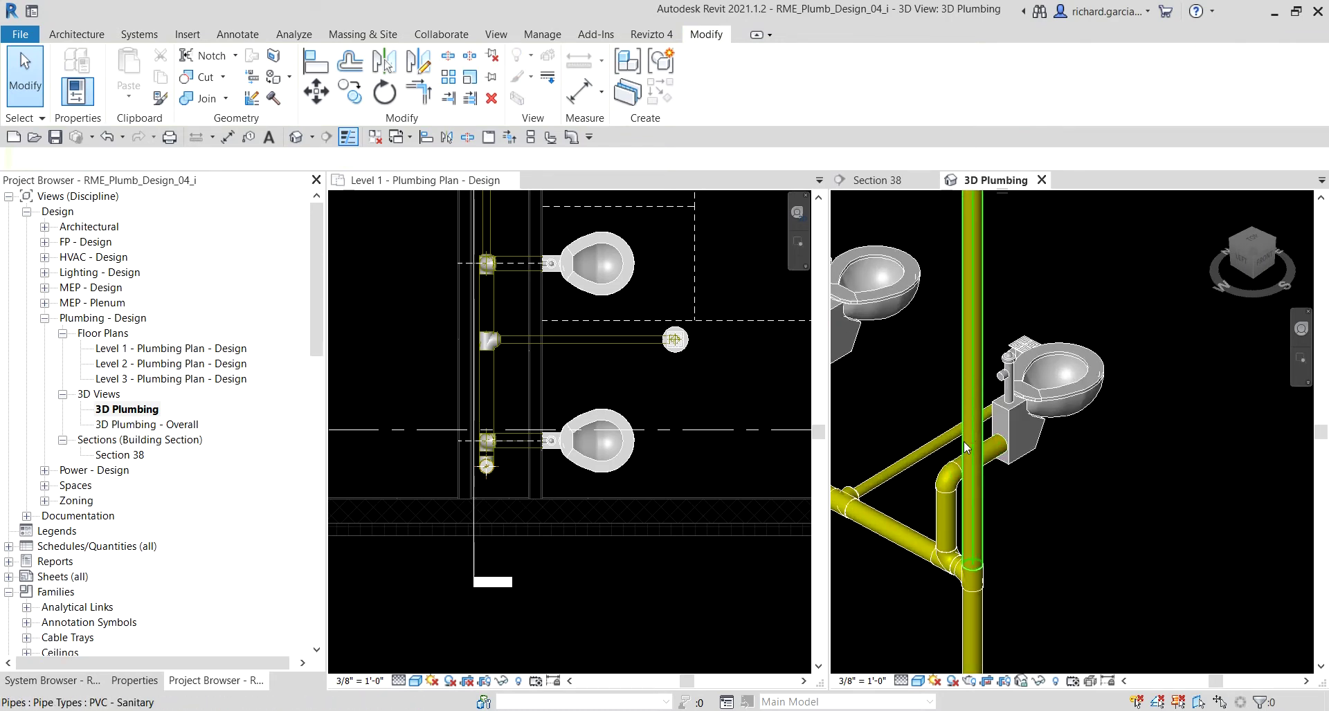
shift+middle_drag(991, 507, 956, 523)
scroll(955, 516, up, 3)
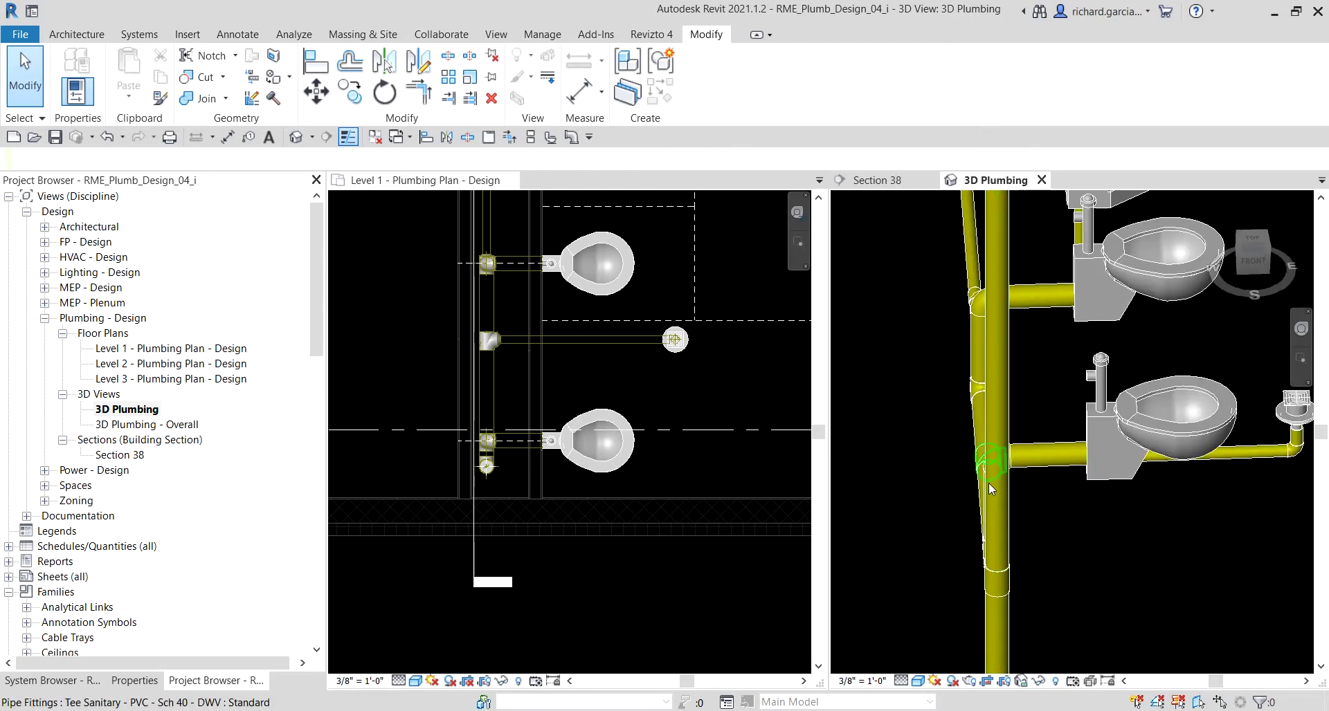
shift+middle_drag(947, 480, 1087, 537)
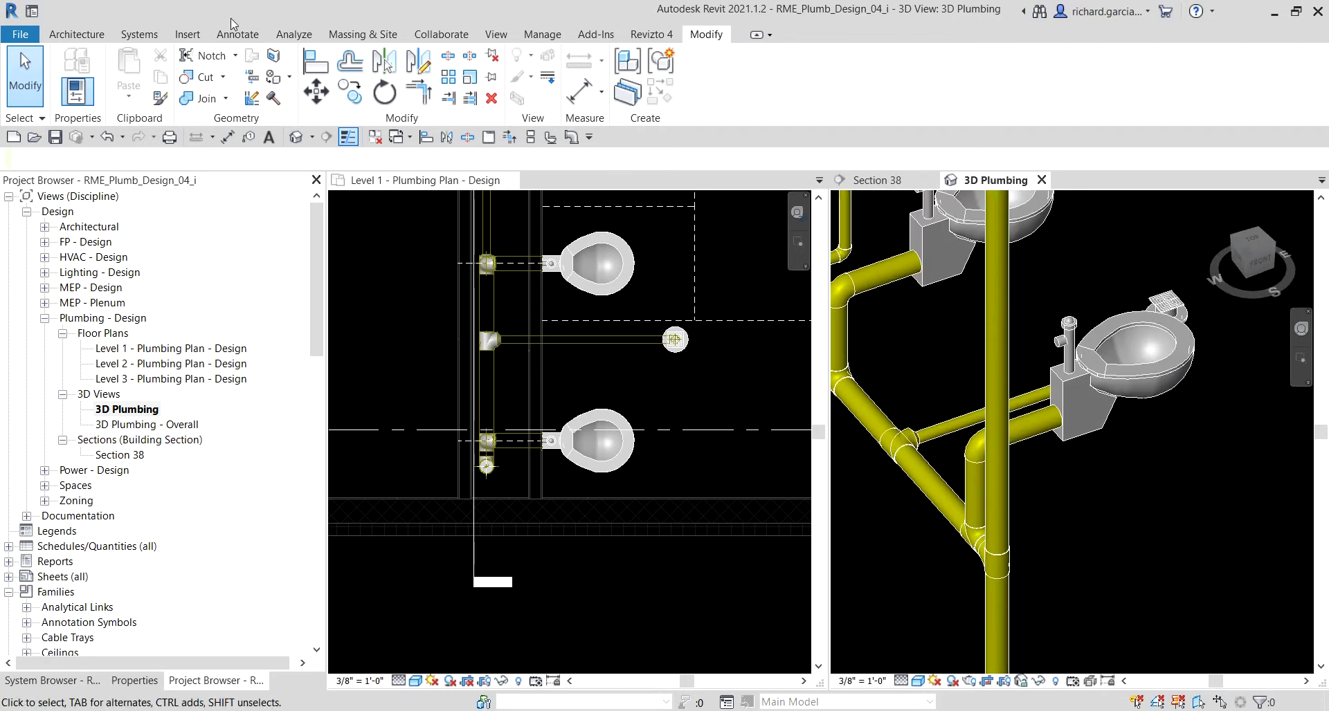
click(140, 34)
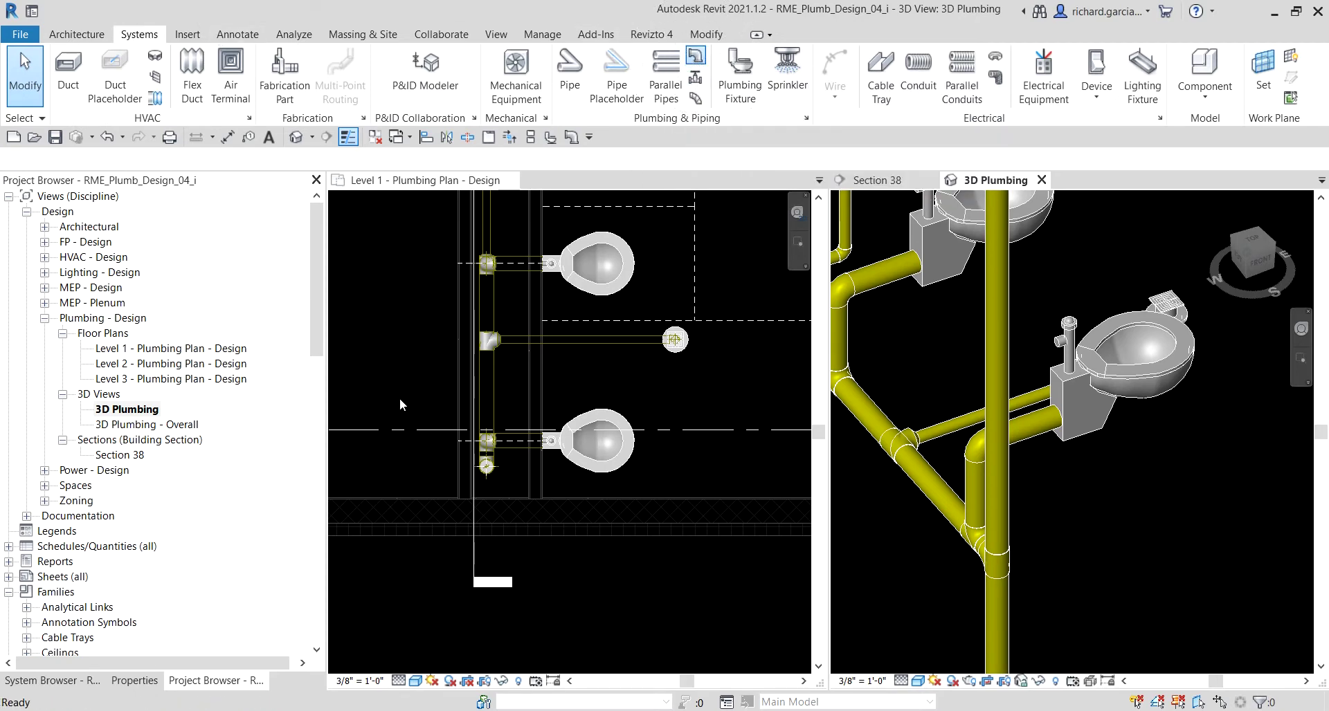
Place a 4" Wye Combination with 8th Bend fitting onto the vertical riser using PF
key(p)
key(f)
click(136, 681)
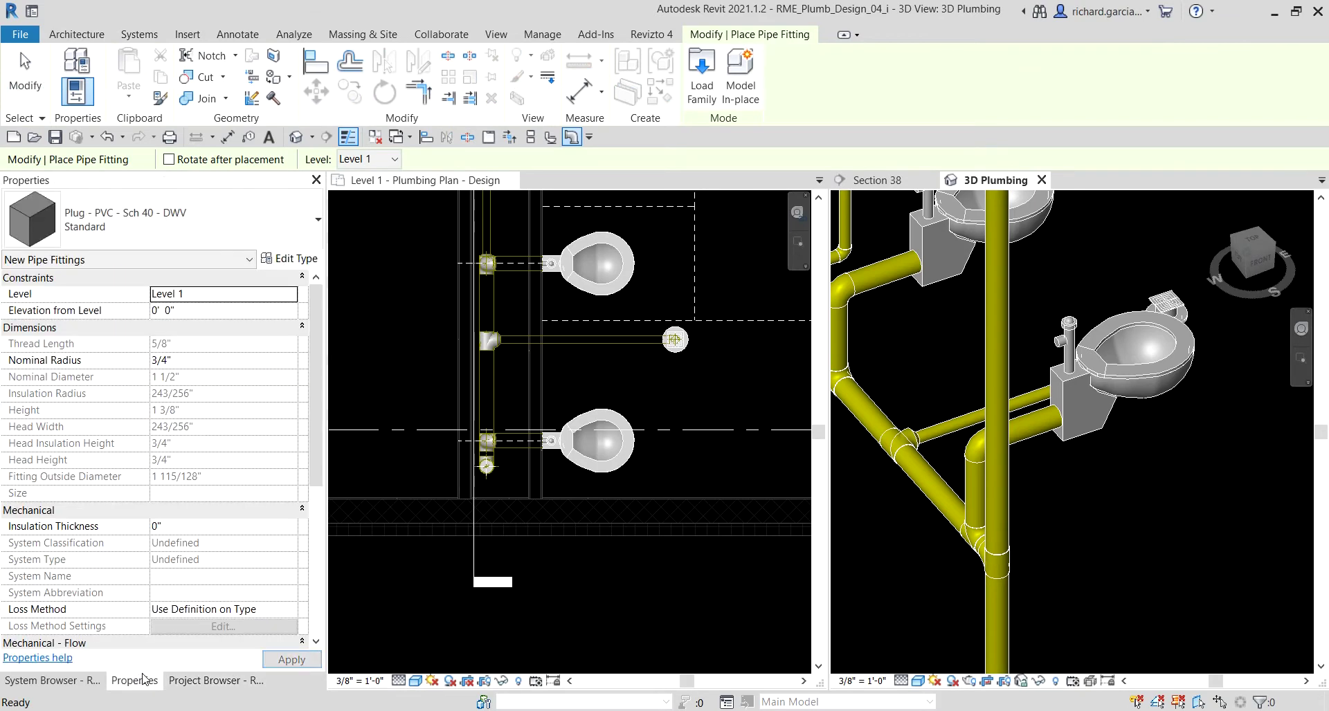
click(177, 224)
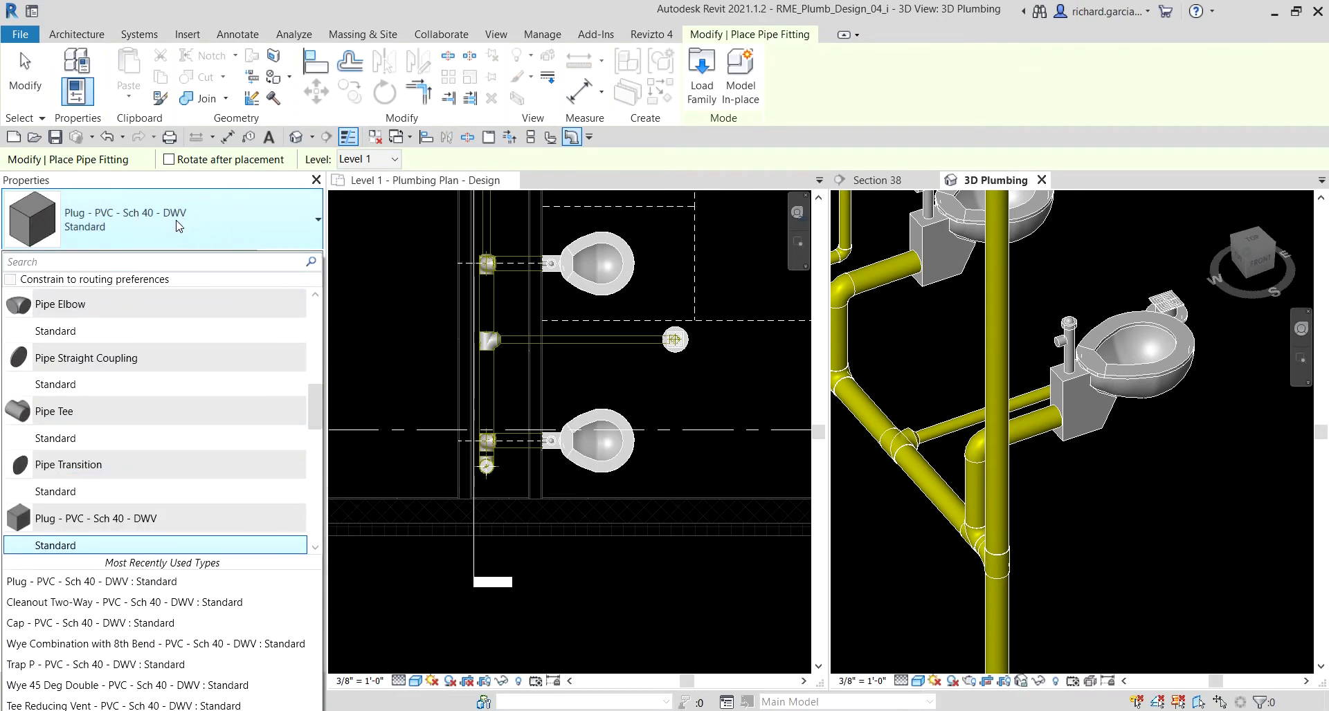
scroll(176, 395, down, 5)
scroll(176, 396, down, 5)
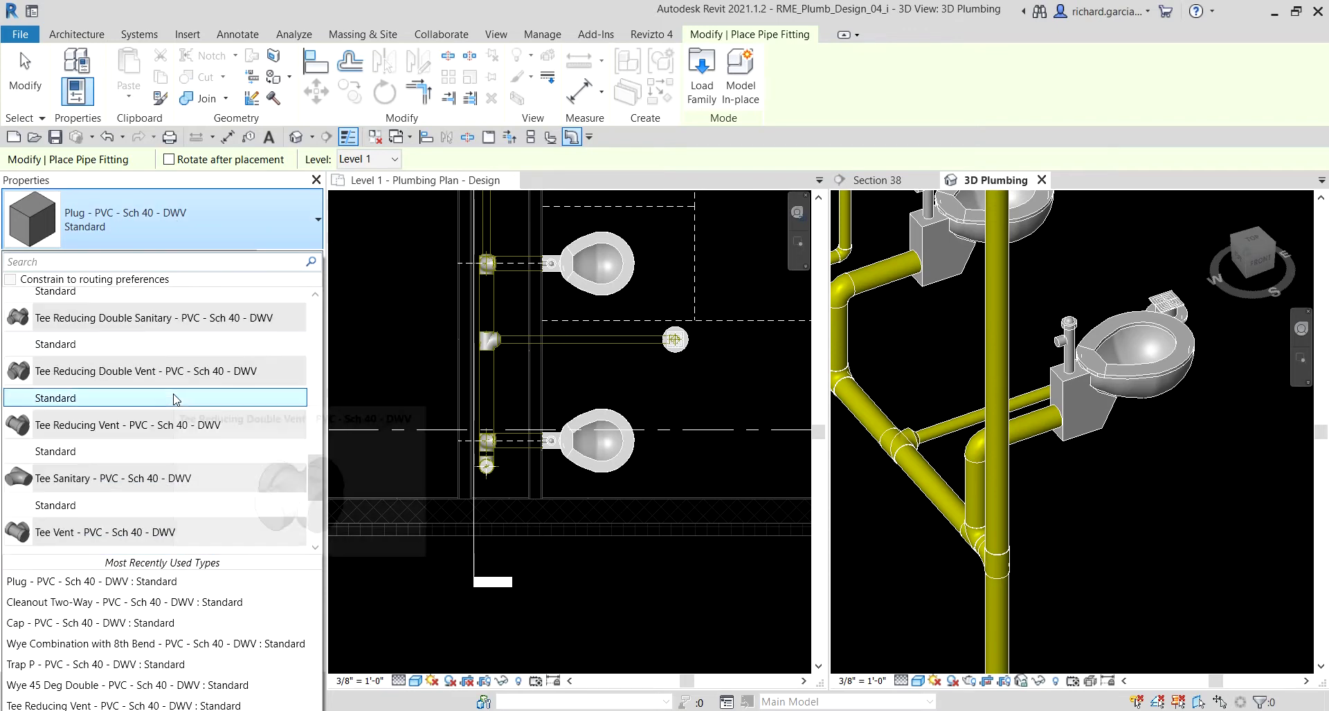
scroll(127, 469, down, 1)
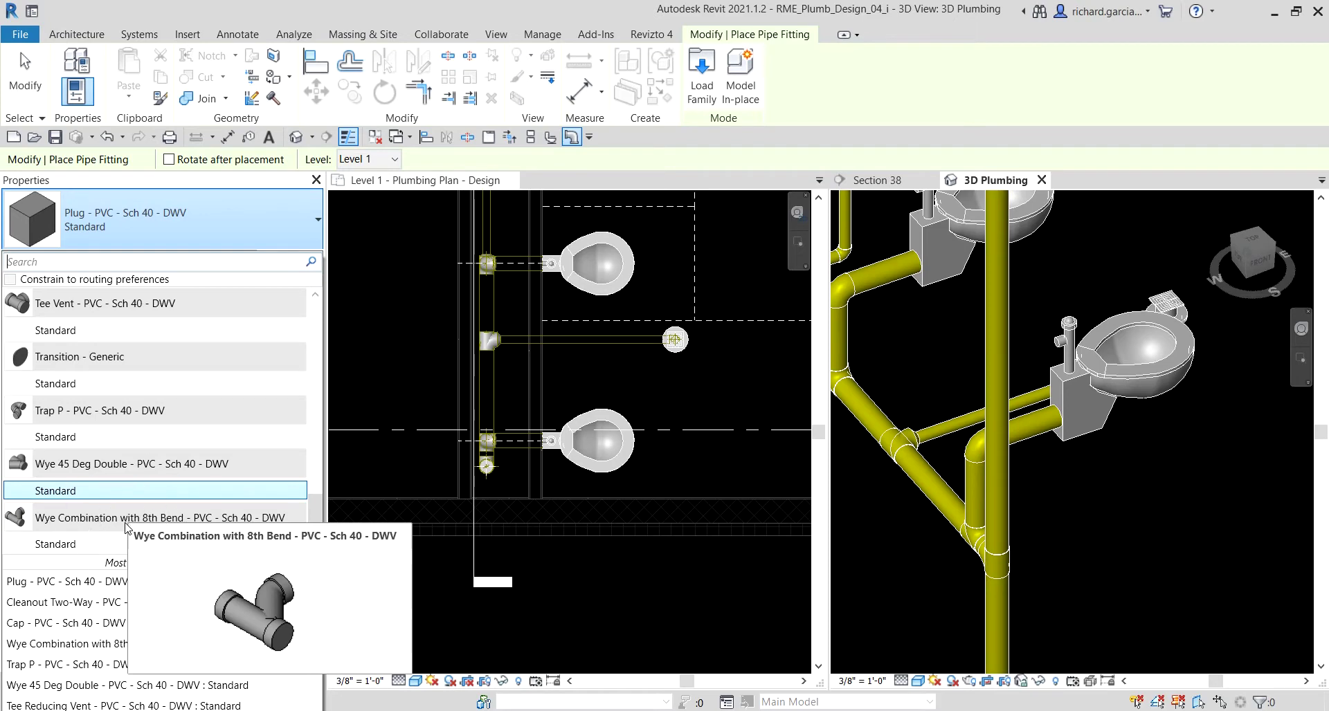
click(81, 546)
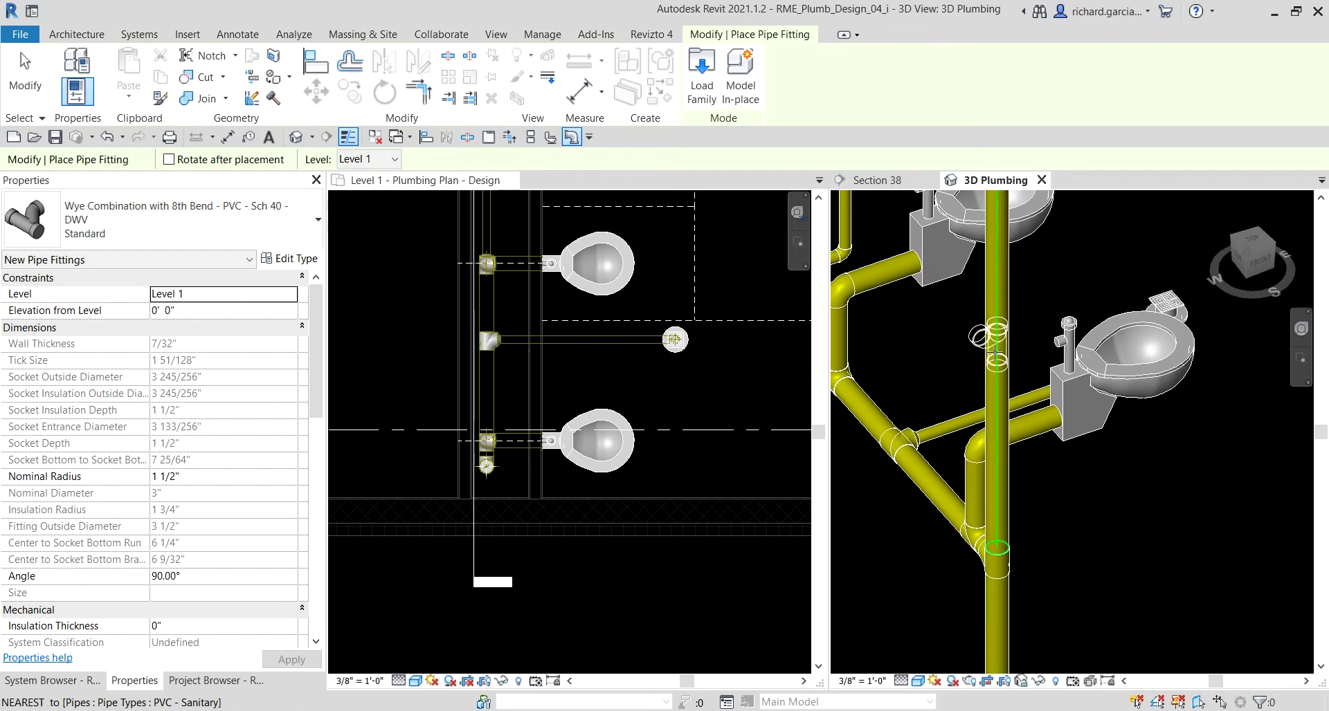
click(994, 350)
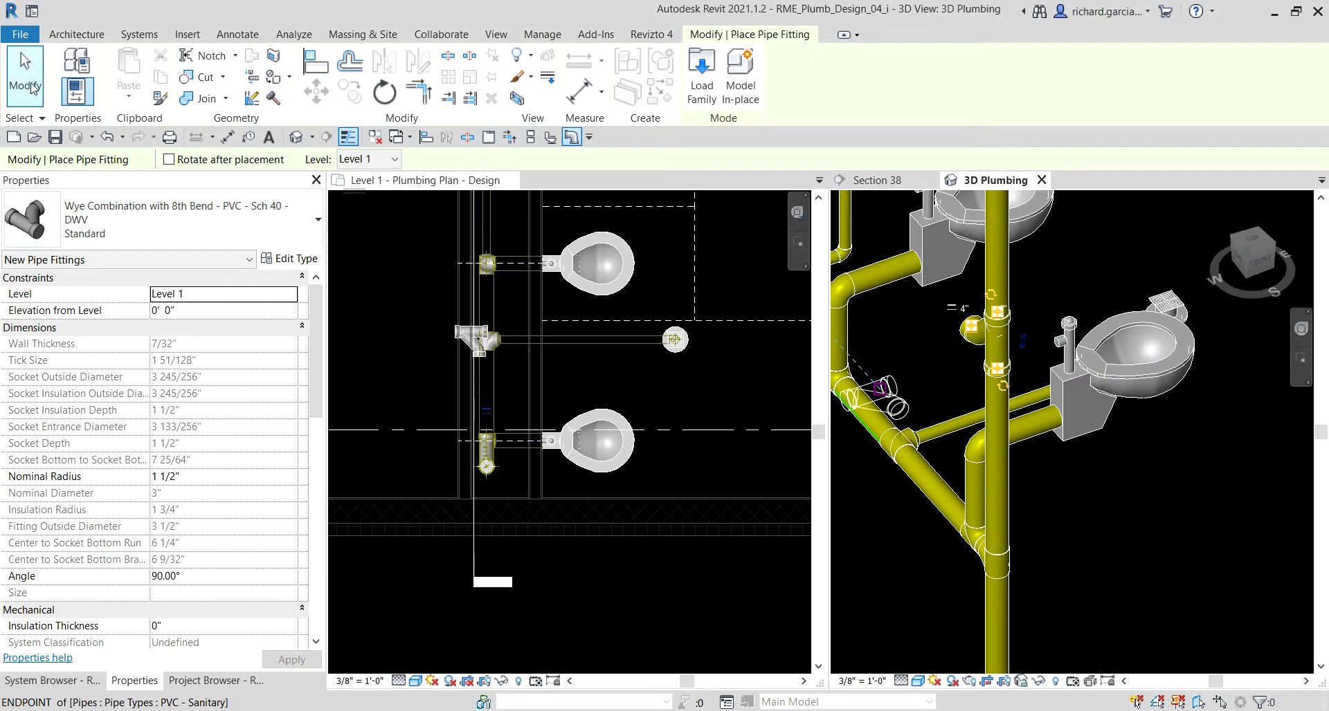
click(26, 85)
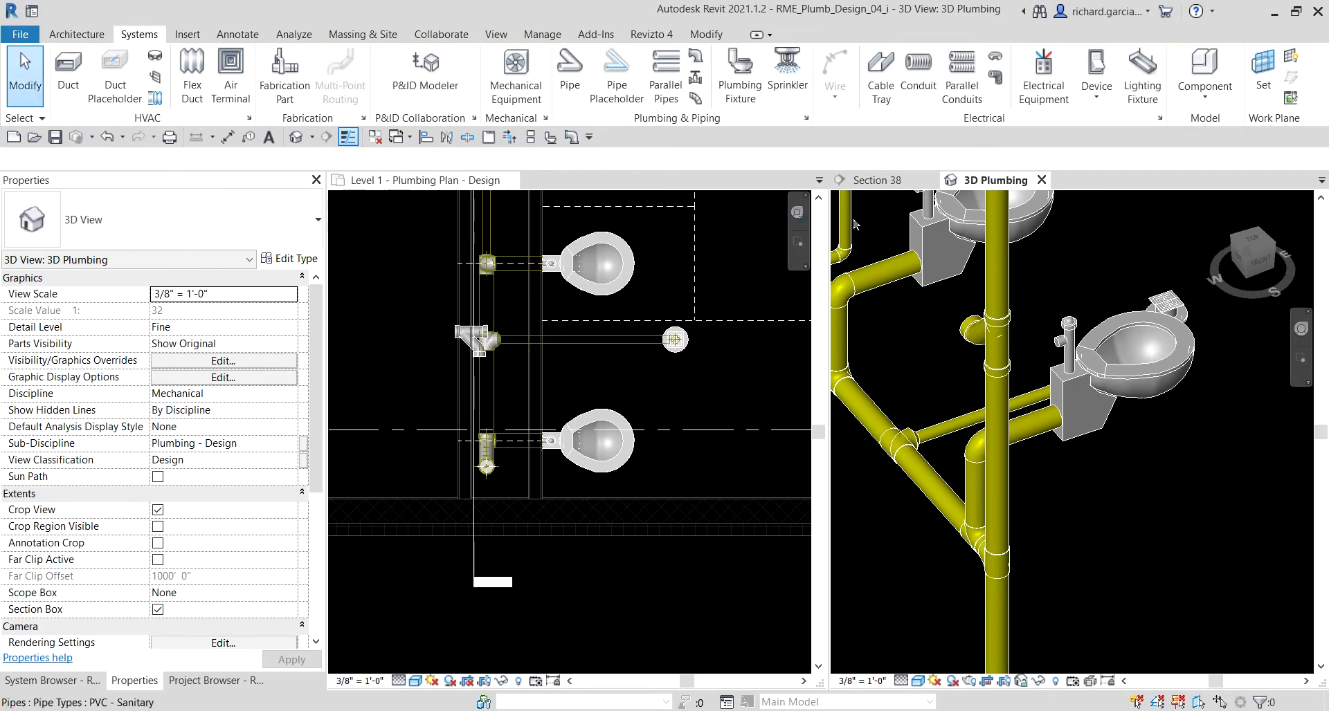
Flip the wye and rotate it so its branch points left
scroll(971, 323, up, 1)
click(970, 323)
mouse_move(970, 322)
shift+middle_down()
mouse_move(888, 362)
mouse_move(990, 339)
shift+middle_up()
scroll(990, 340, up, 2)
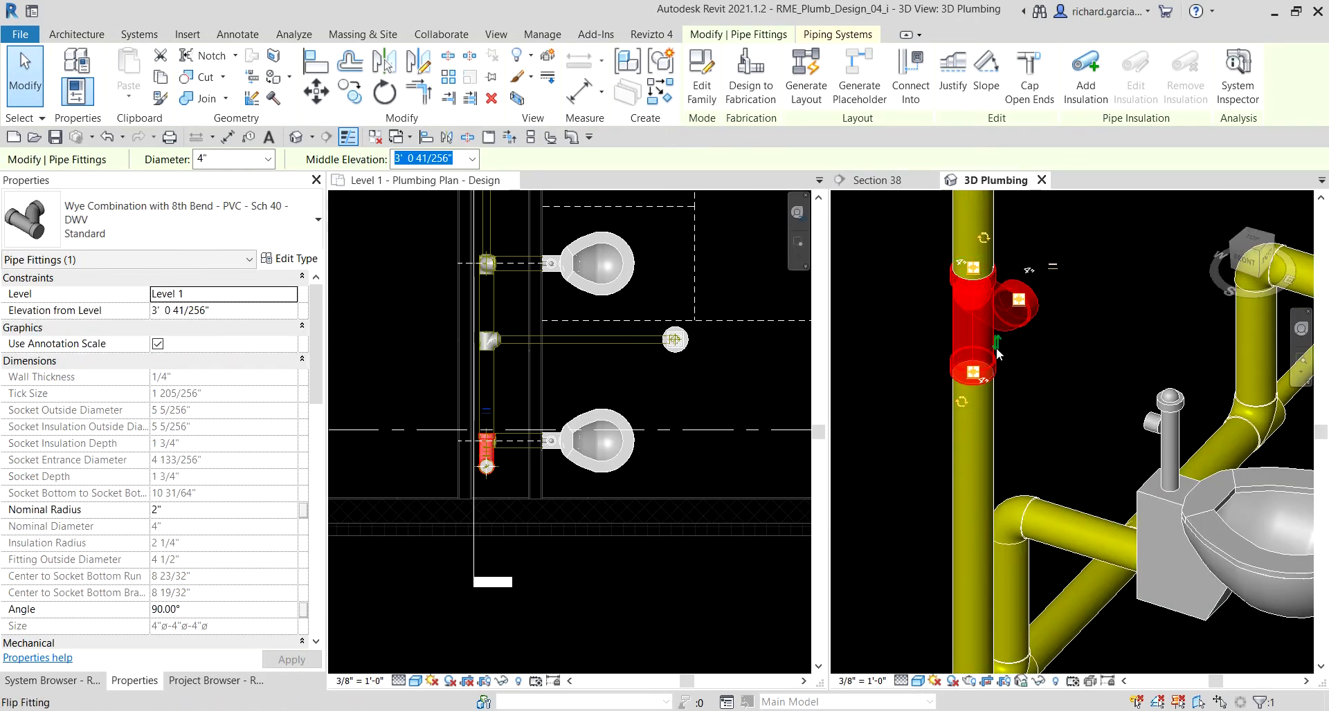
click(997, 346)
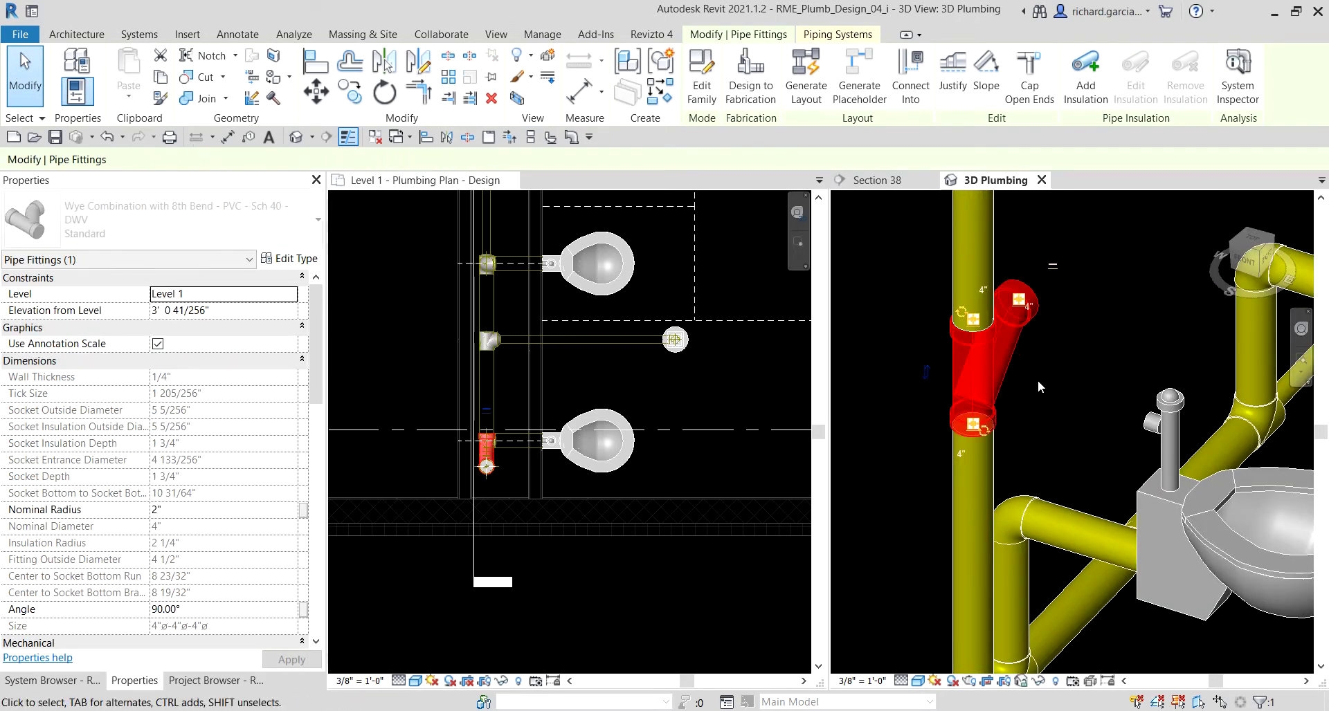
click(962, 317)
click(1059, 312)
shift+middle_drag(1057, 318, 1034, 358)
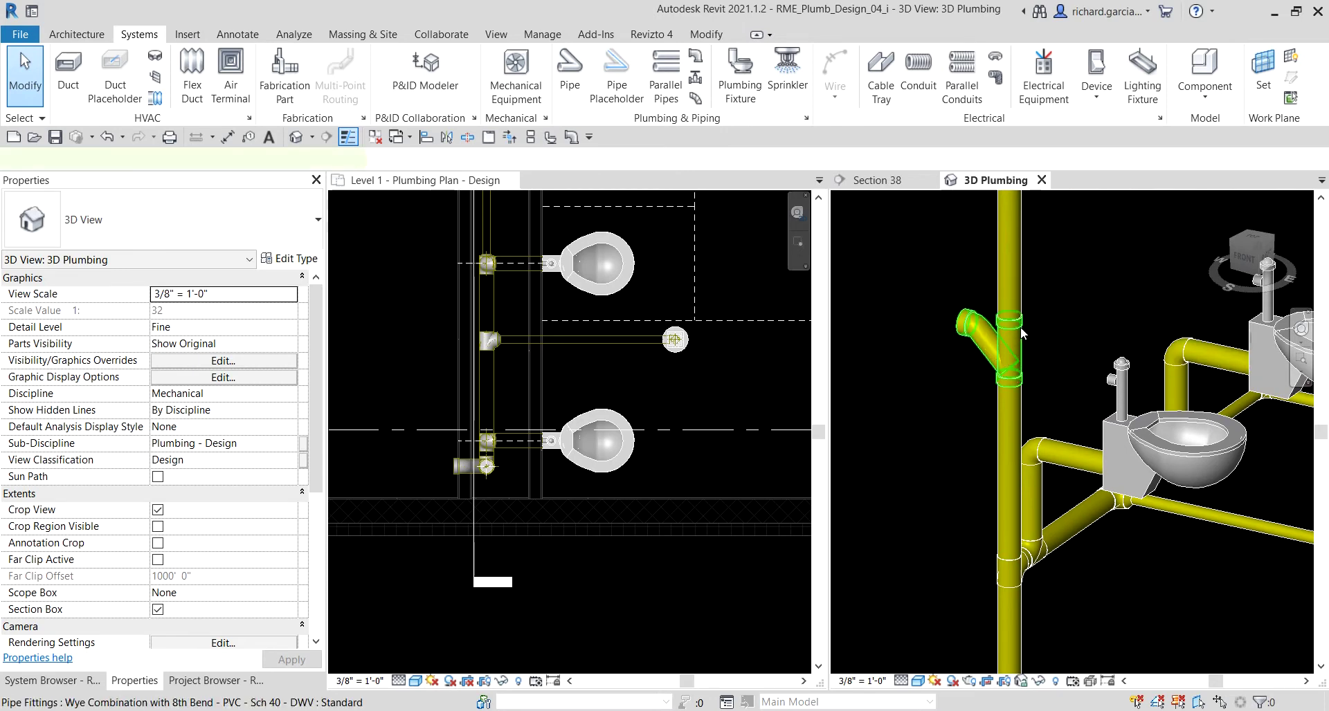
Set the wye's Middle Elevation to 1' 0" on the Options Bar and check it from the right
click(1020, 327)
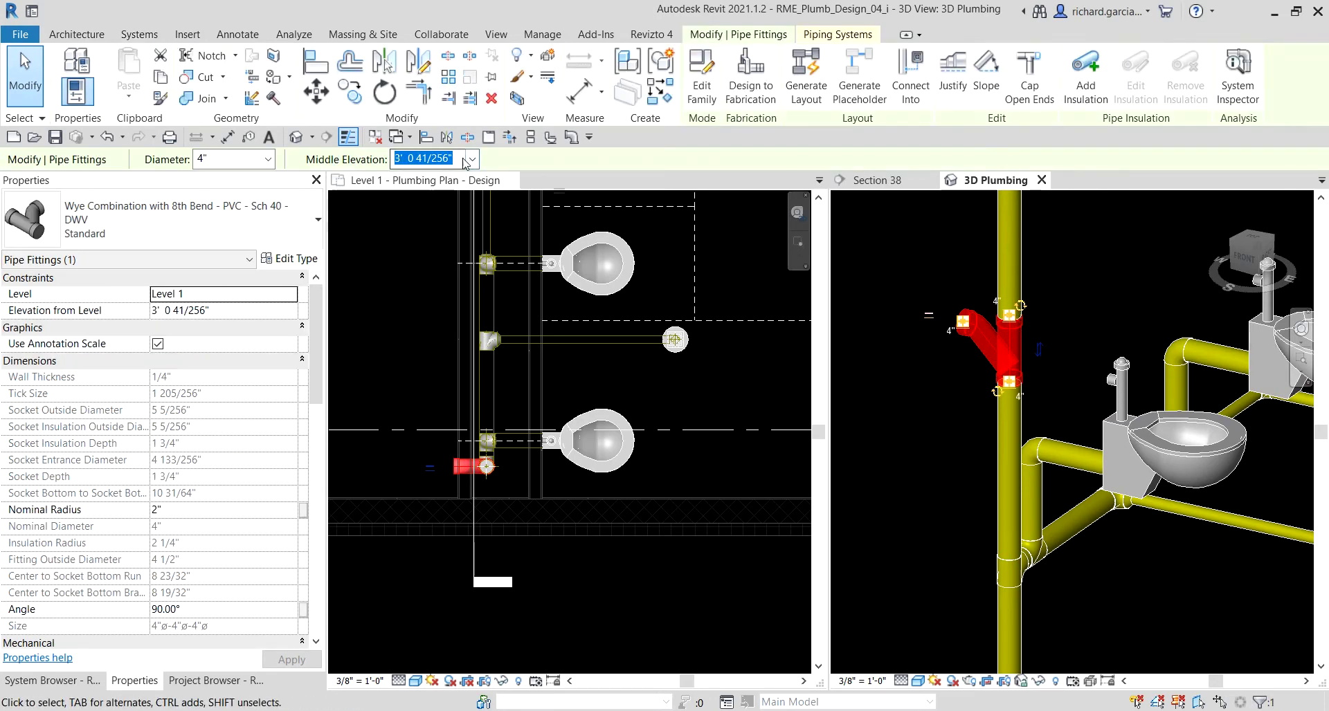
click(455, 158)
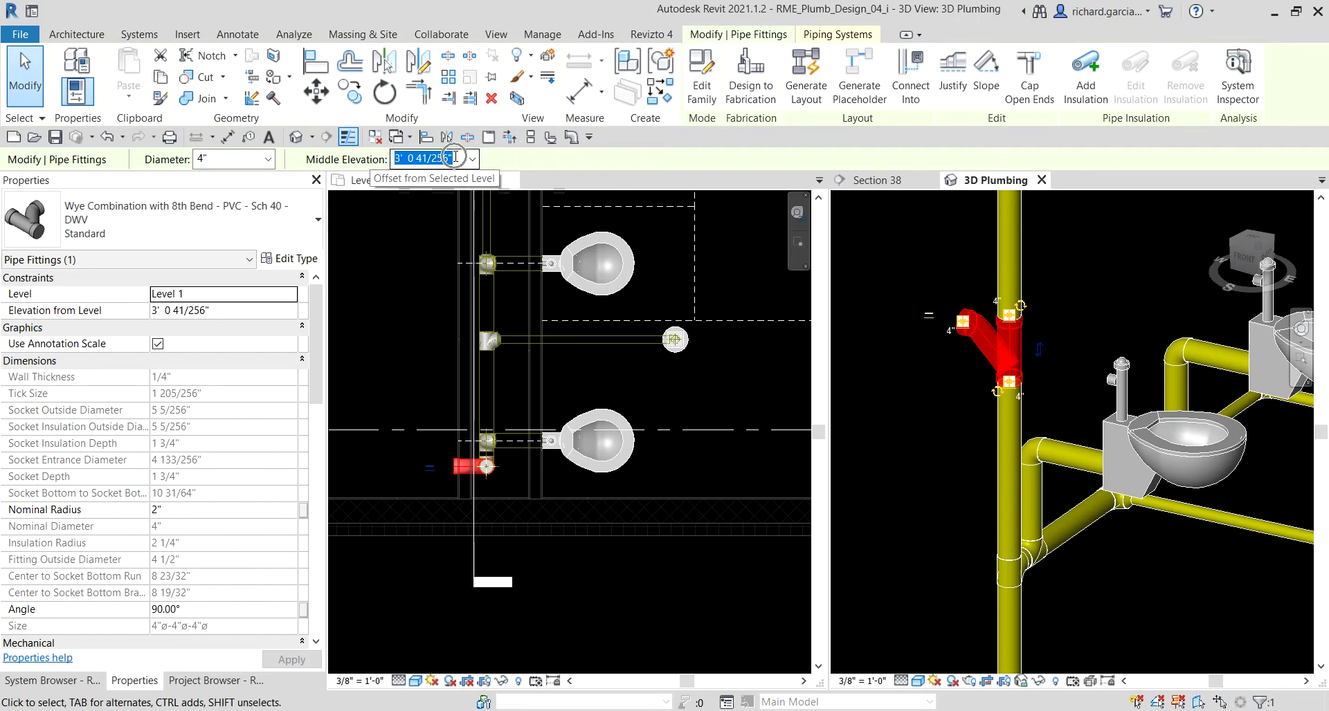
key(d)
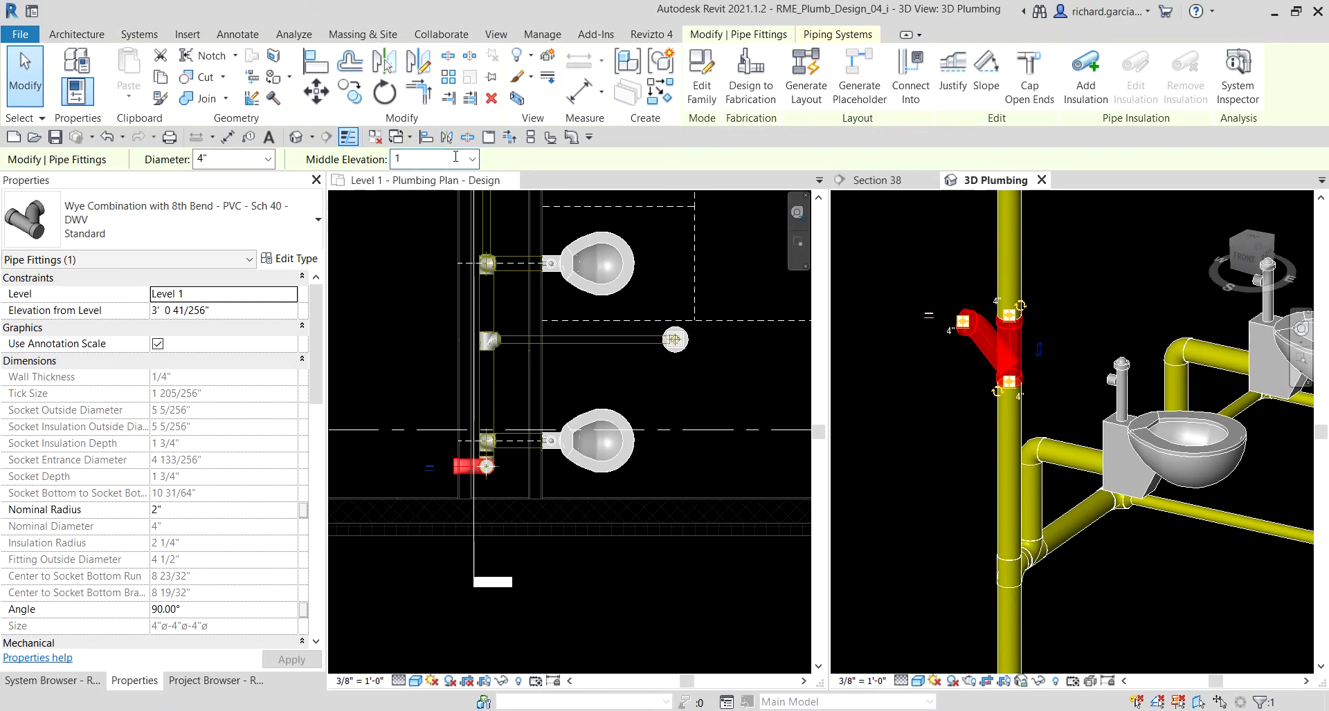
key(Return)
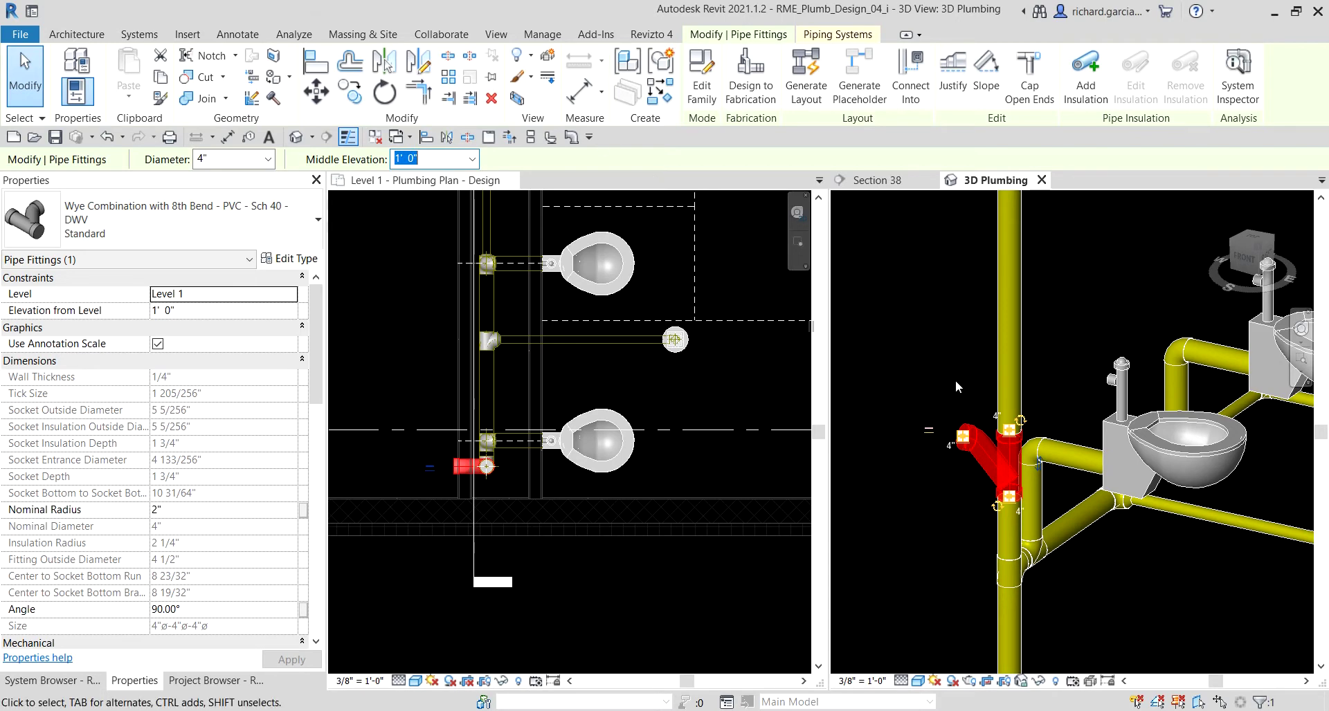
click(940, 368)
mouse_move(941, 367)
shift+middle_down()
mouse_move(930, 412)
mouse_move(987, 462)
mouse_move(945, 360)
shift+middle_up()
click(944, 425)
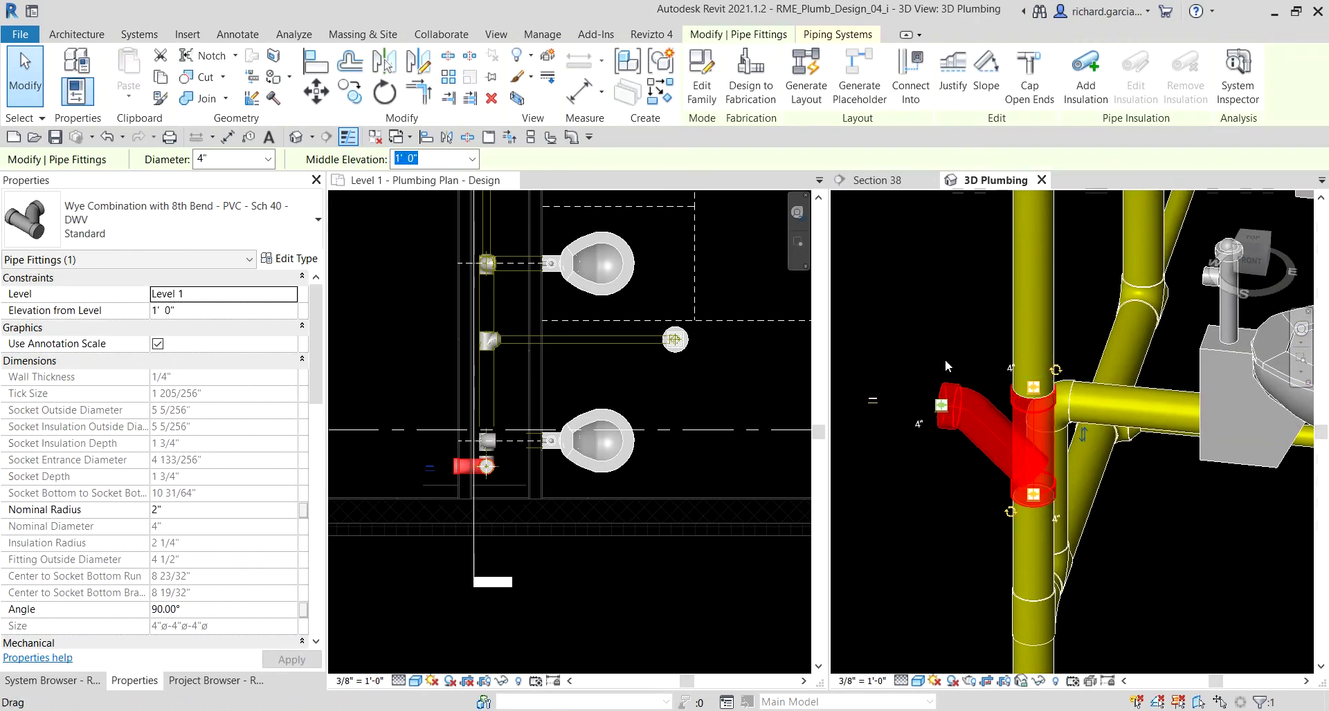
click(945, 355)
scroll(936, 407, up, 2)
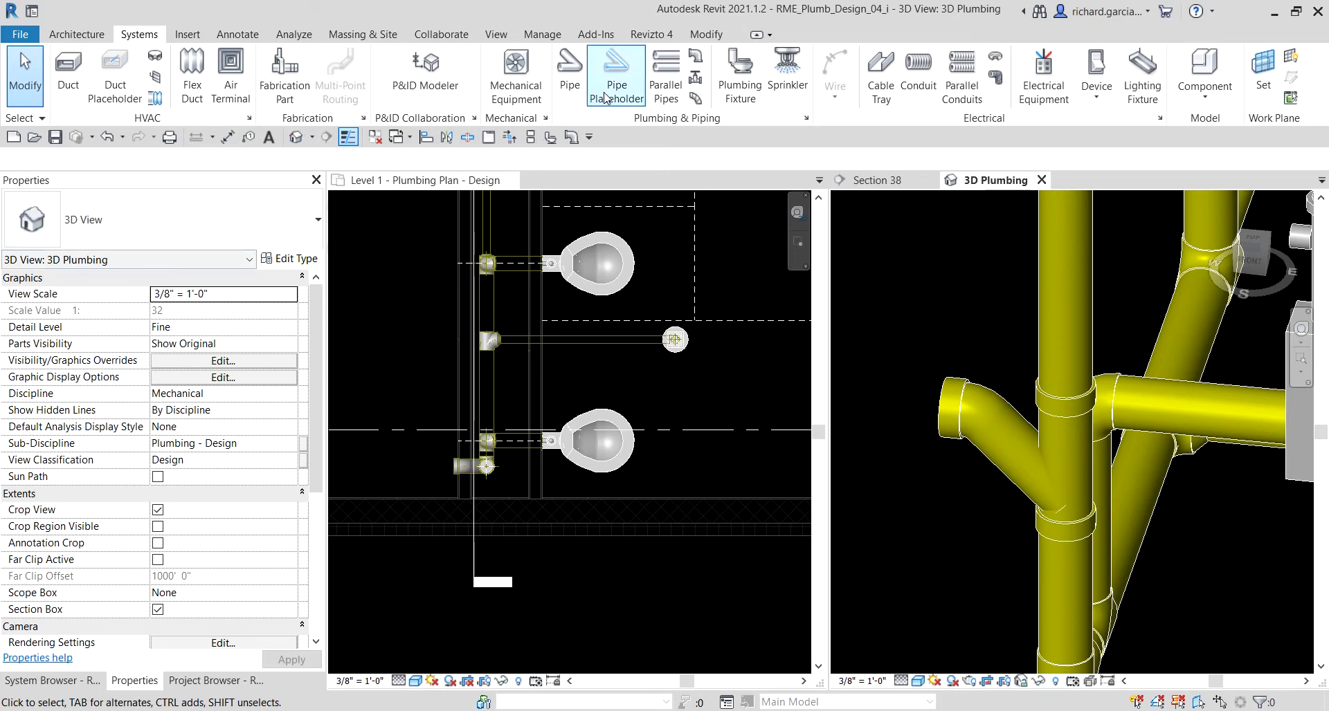
Choose the Plug - PVC - Sch 40 - DWV fitting type and place it on the wye's open end
click(697, 60)
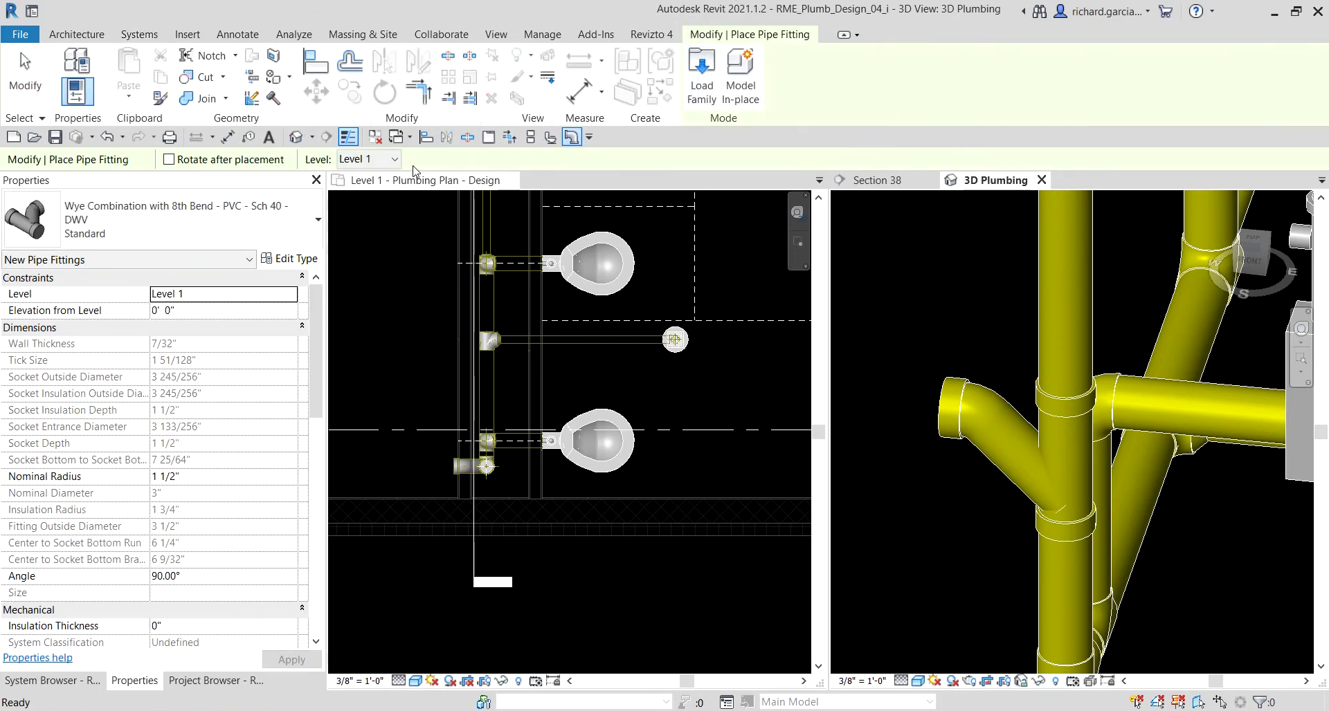
click(296, 212)
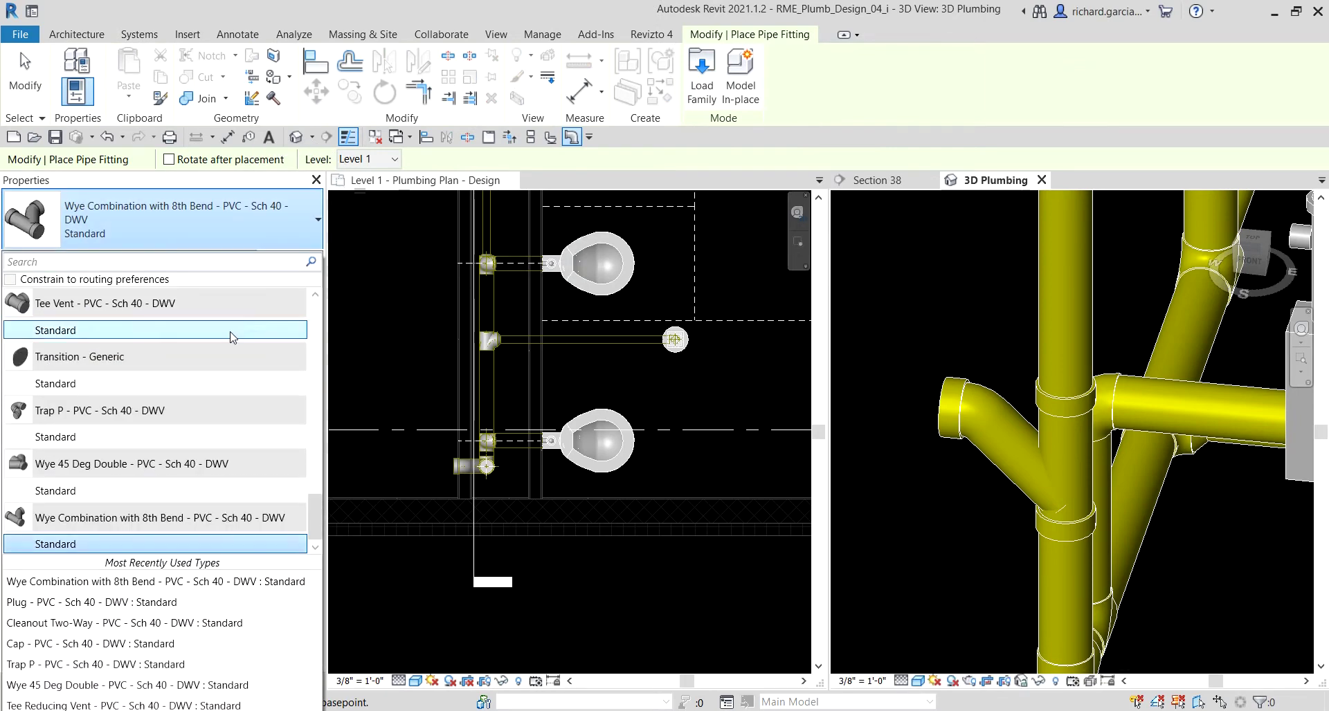
scroll(182, 370, up, 2)
scroll(181, 370, up, 8)
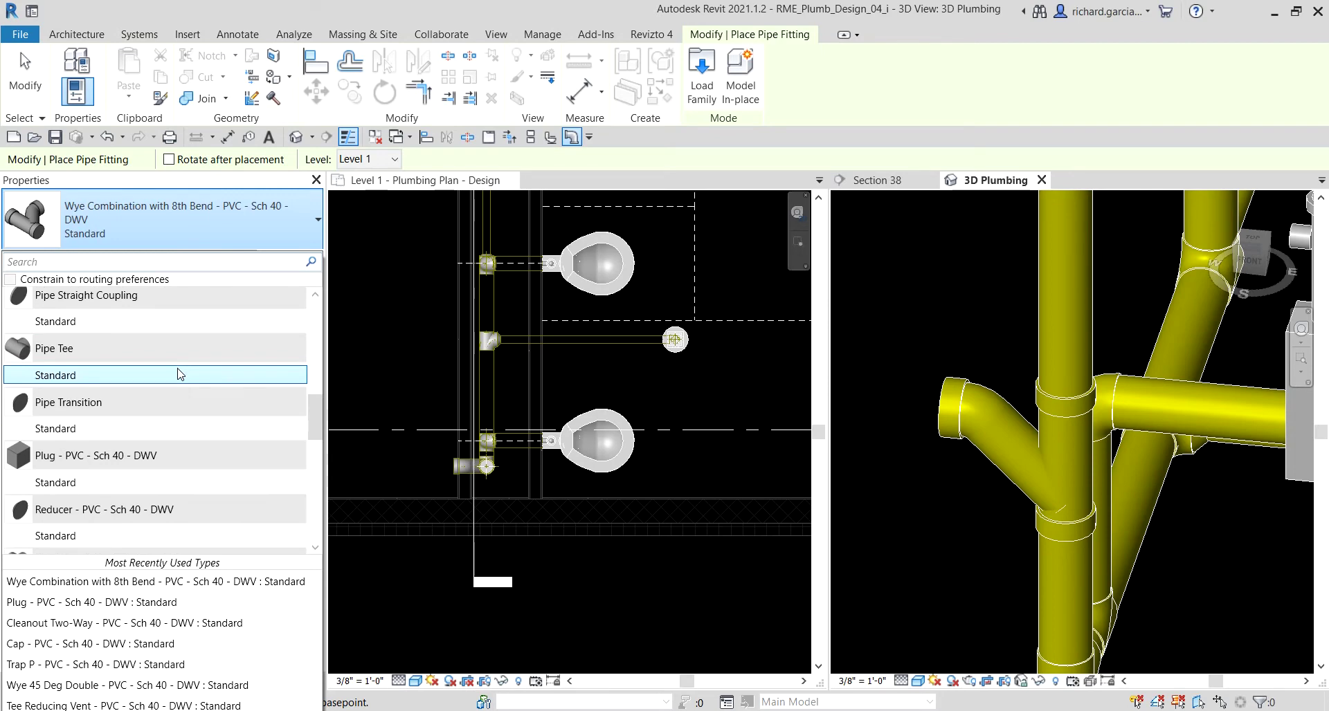
click(95, 484)
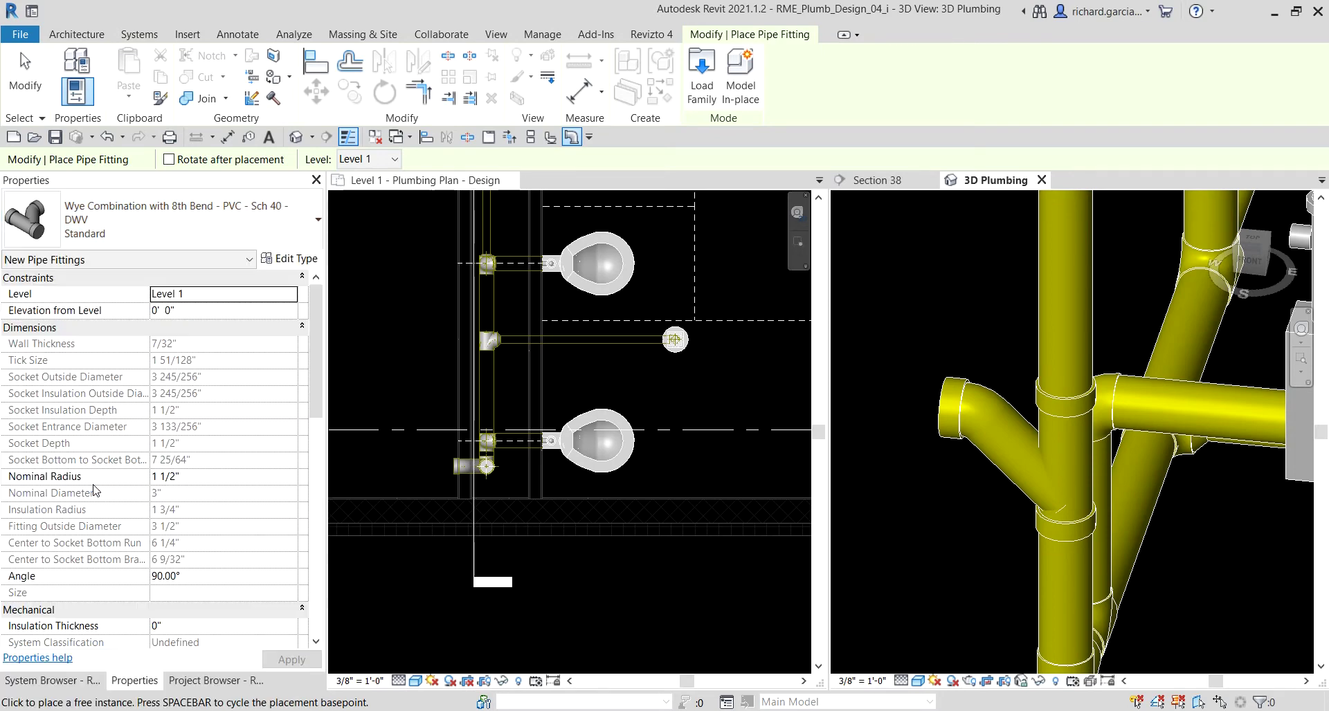
mouse_move(940, 434)
shift+middle_down()
mouse_move(943, 460)
mouse_move(951, 439)
shift+middle_up()
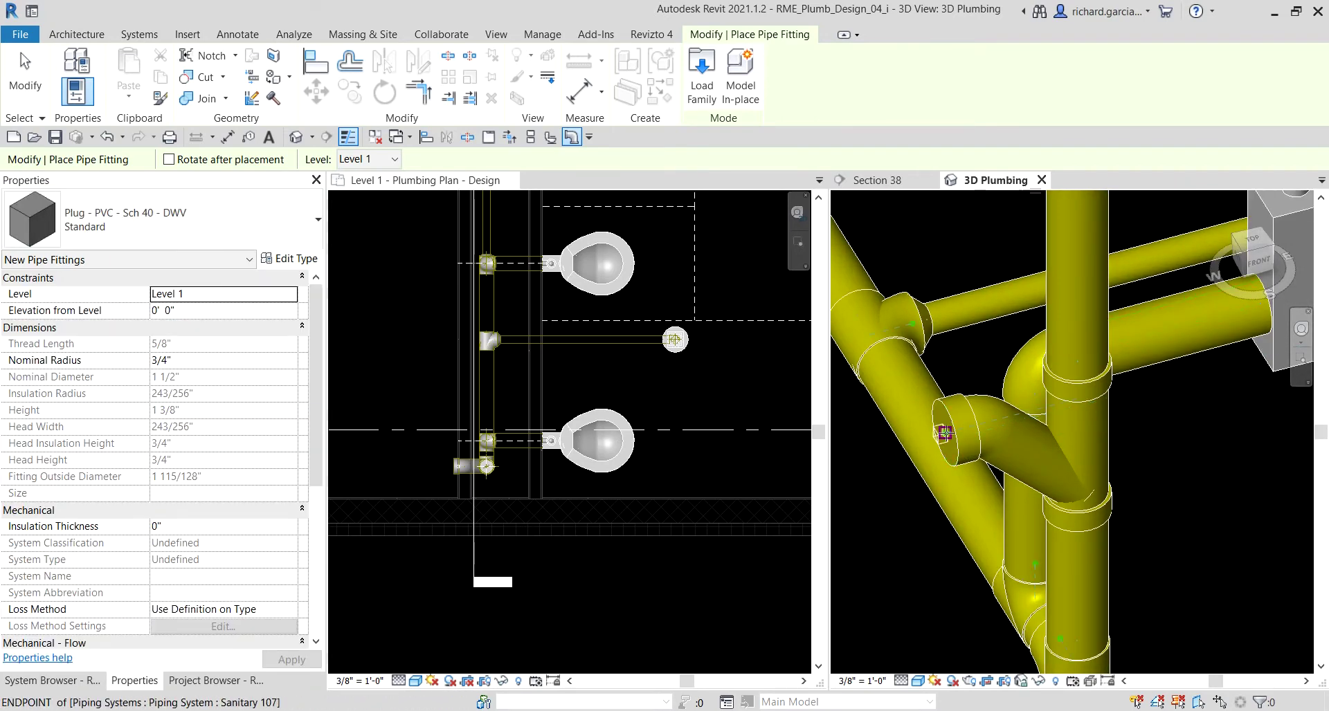
click(945, 433)
key(Escape)
key(Escape)
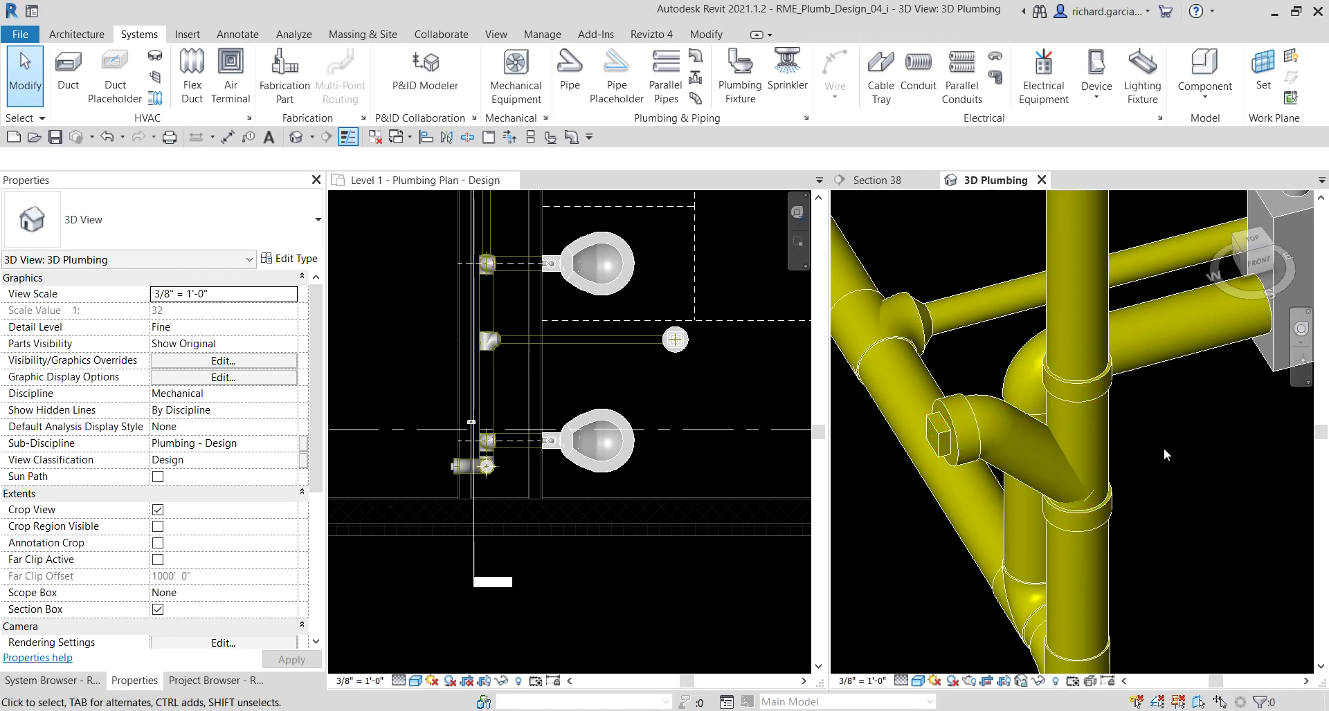
Orbit to the riser top, select the 4" vertical pipe and apply Cap Open Ends
scroll(1164, 447, down, 4)
shift+middle_drag(1181, 463, 1065, 346)
scroll(1064, 344, up, 3)
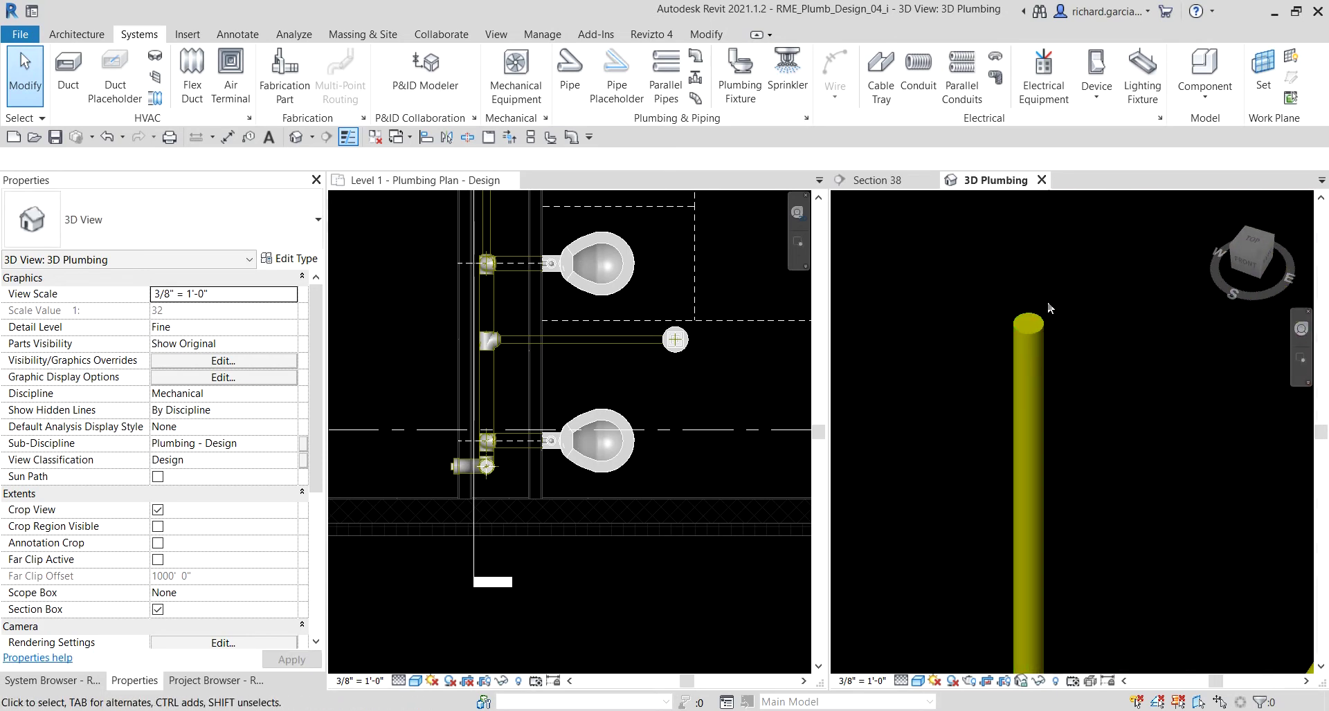
click(1045, 338)
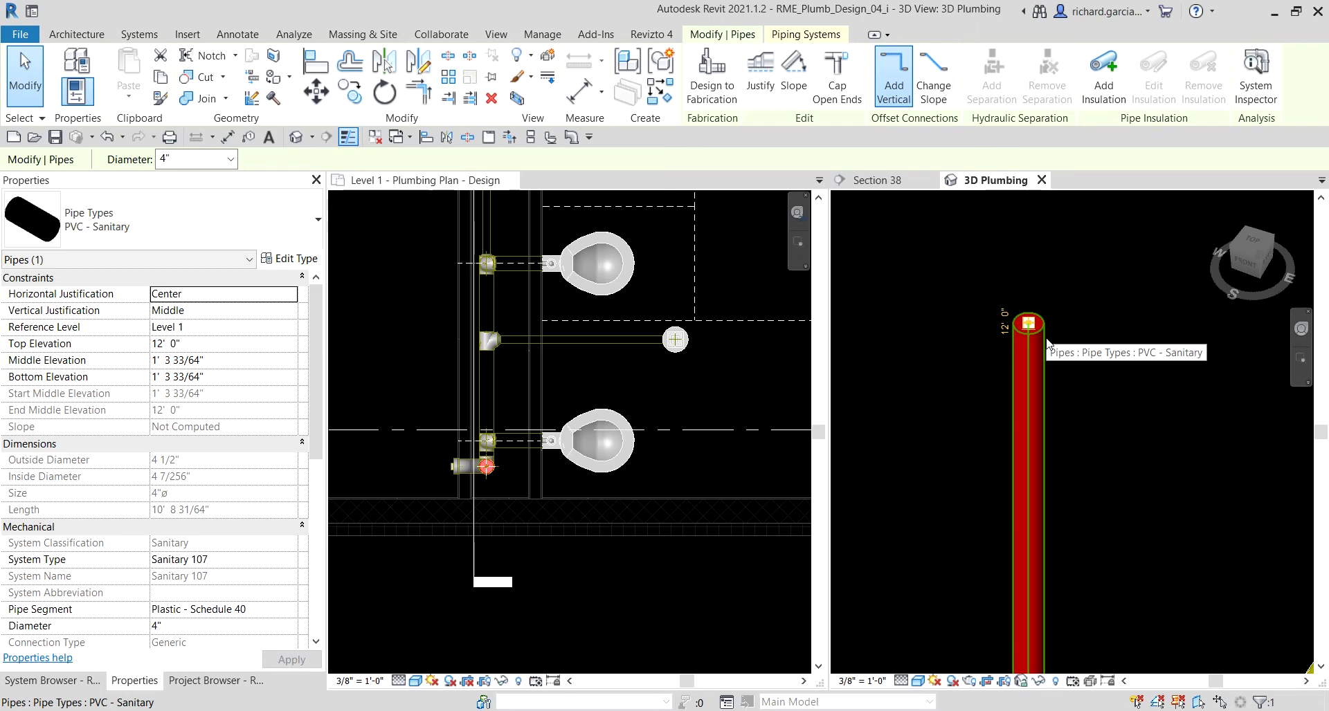
click(1045, 338)
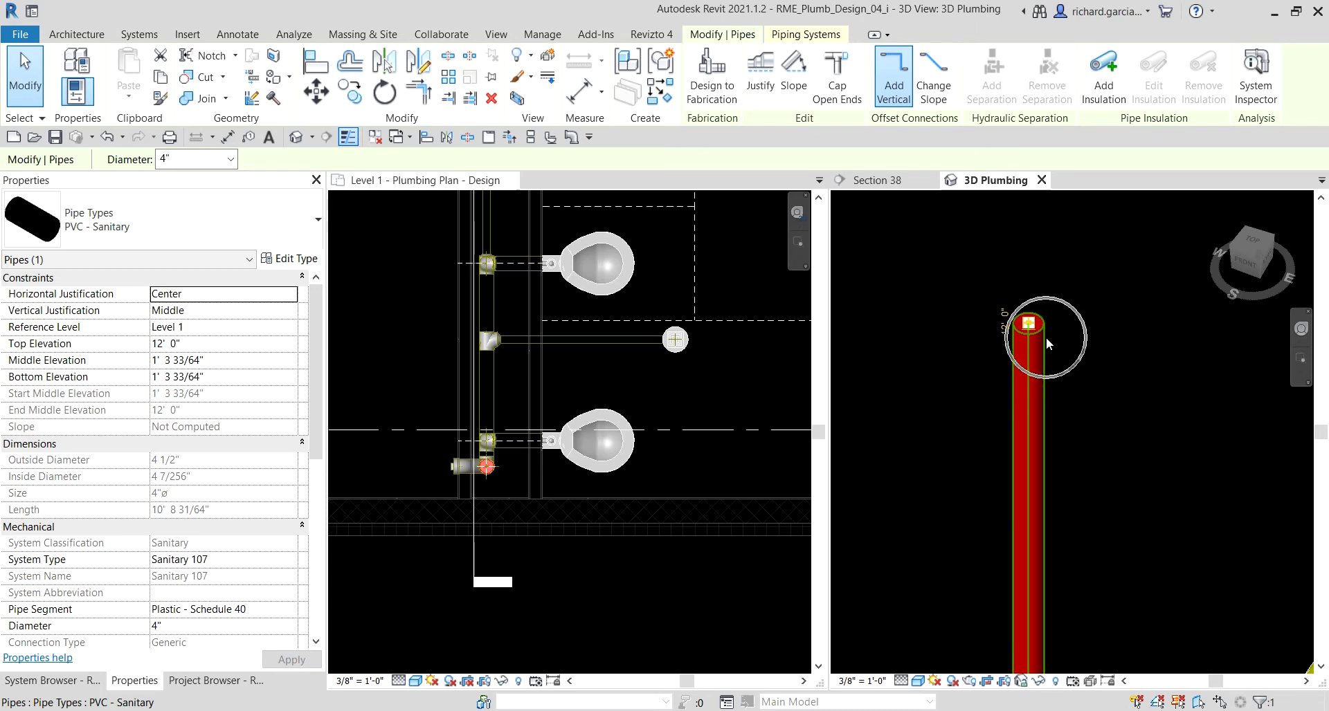
click(841, 101)
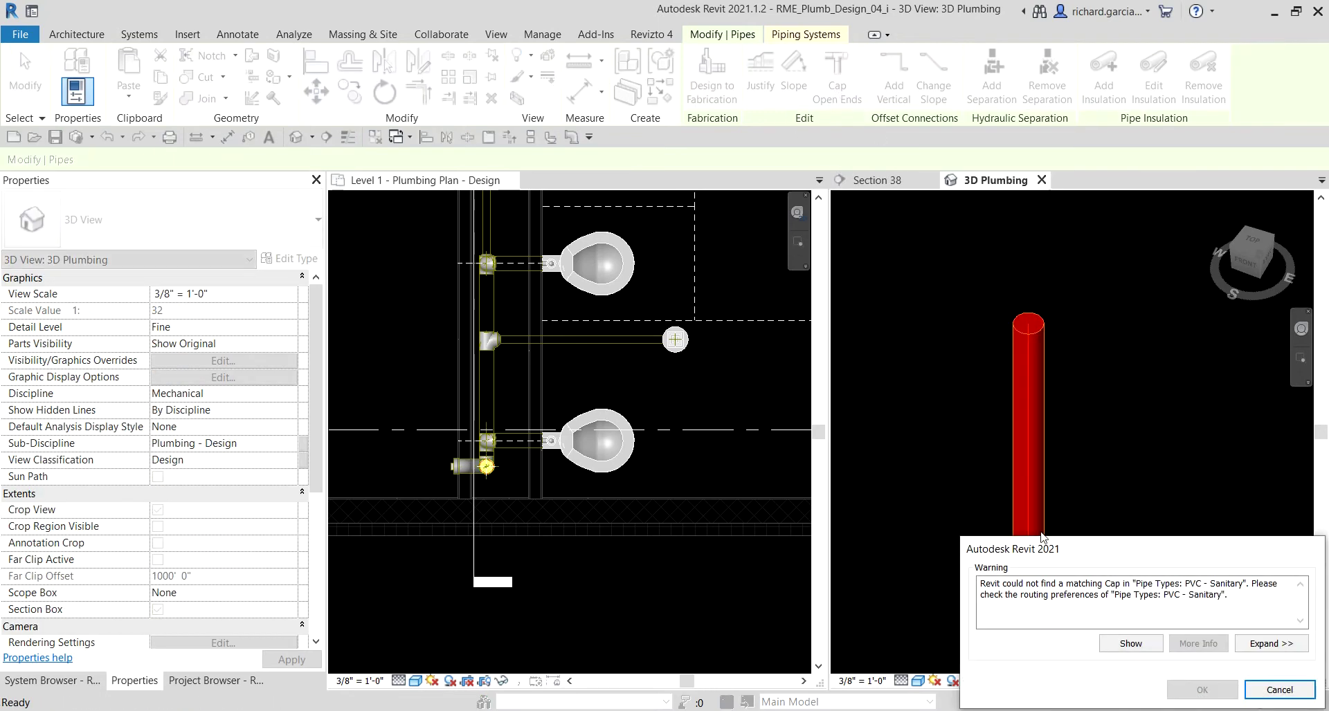
Move the cap warning, highlight its 'routing preferences' hint, cancel it, and reselect the riser
drag(1042, 536, 828, 264)
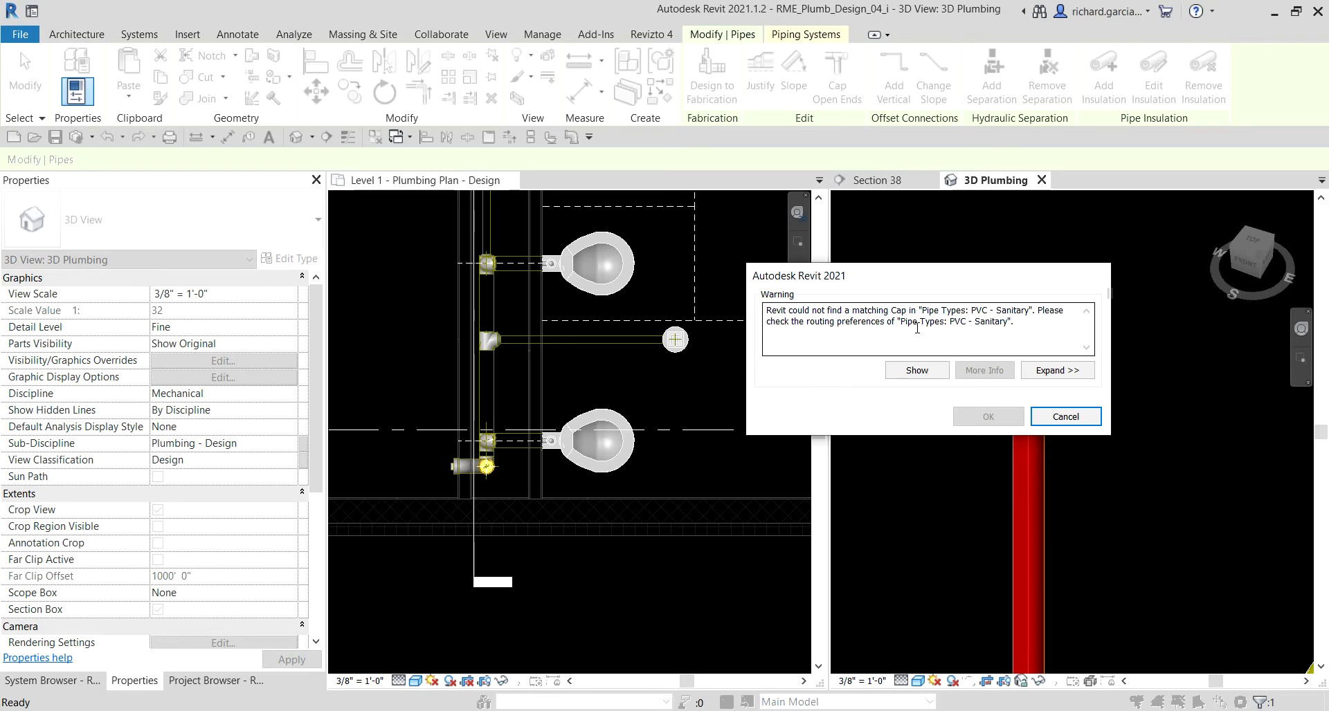
click(807, 323)
drag(825, 324, 884, 328)
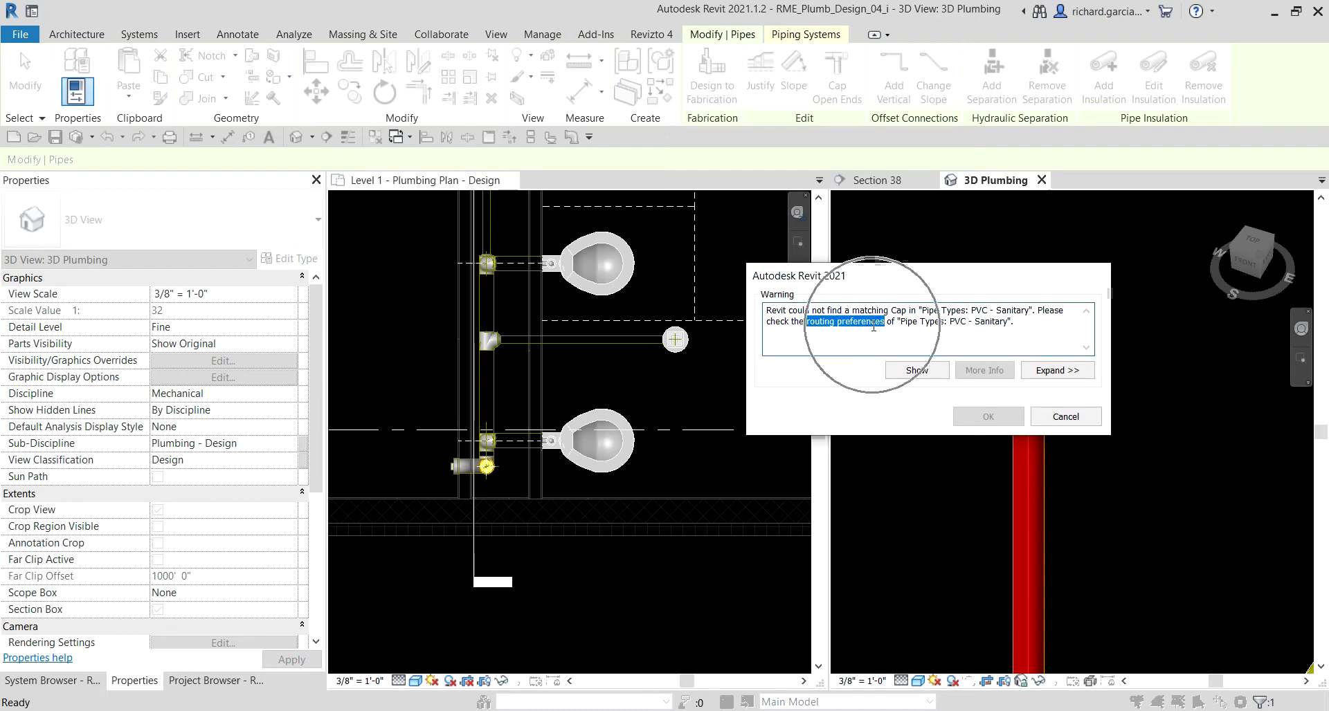
click(1024, 496)
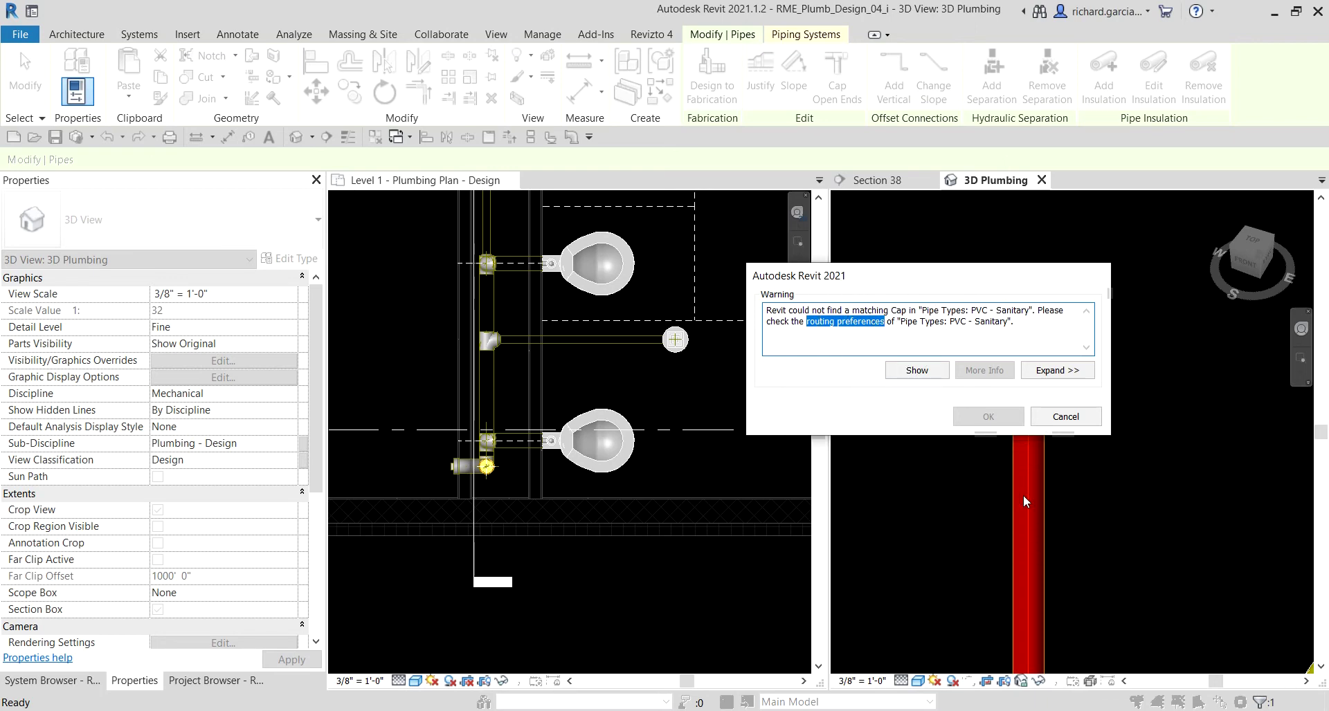
click(1065, 417)
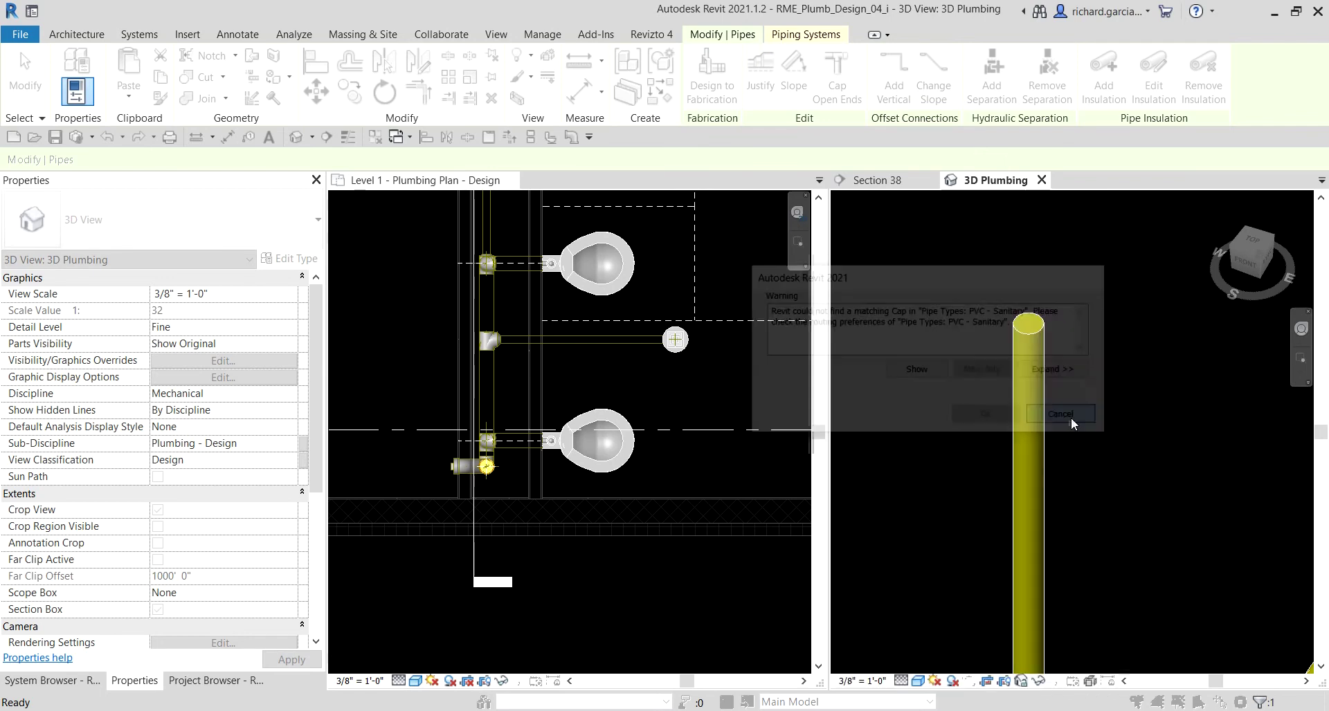
click(1029, 346)
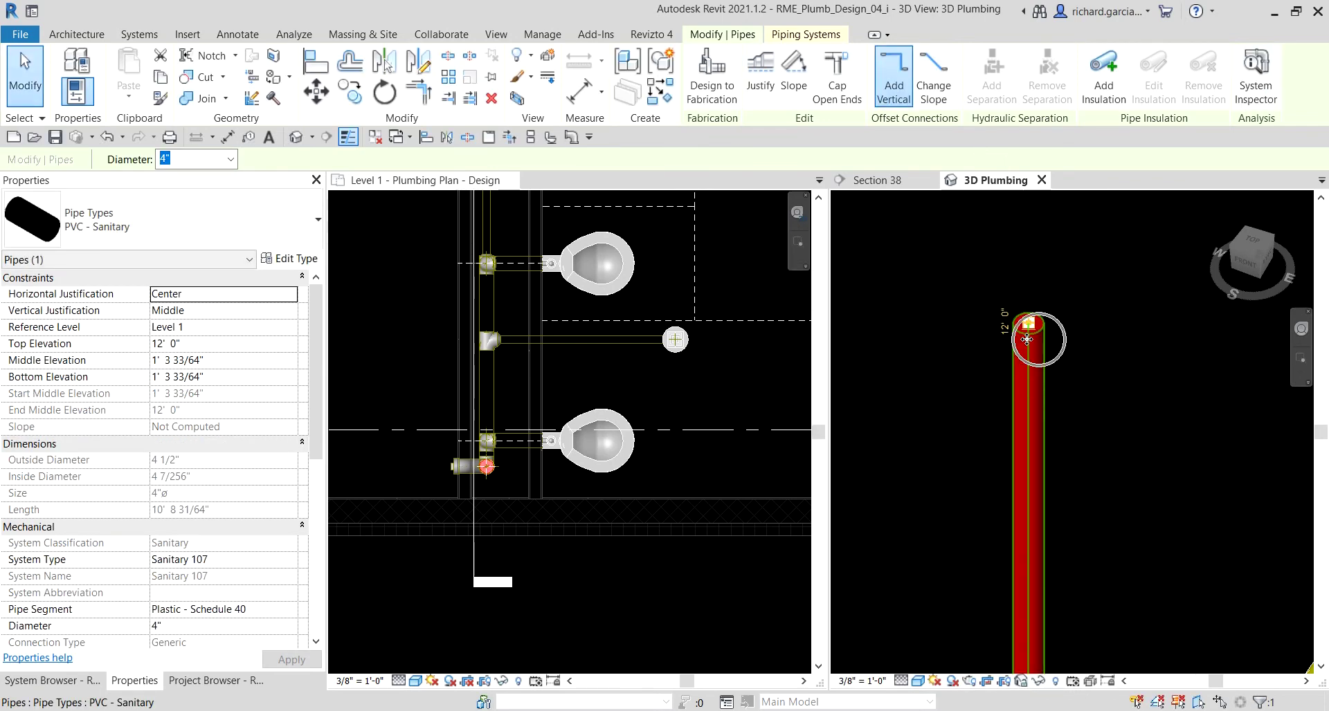
In PVC - Sanitary routing preferences, set the Cap to Cap - PVC - Sch 40 - DWV: Standard for All sizes
click(297, 260)
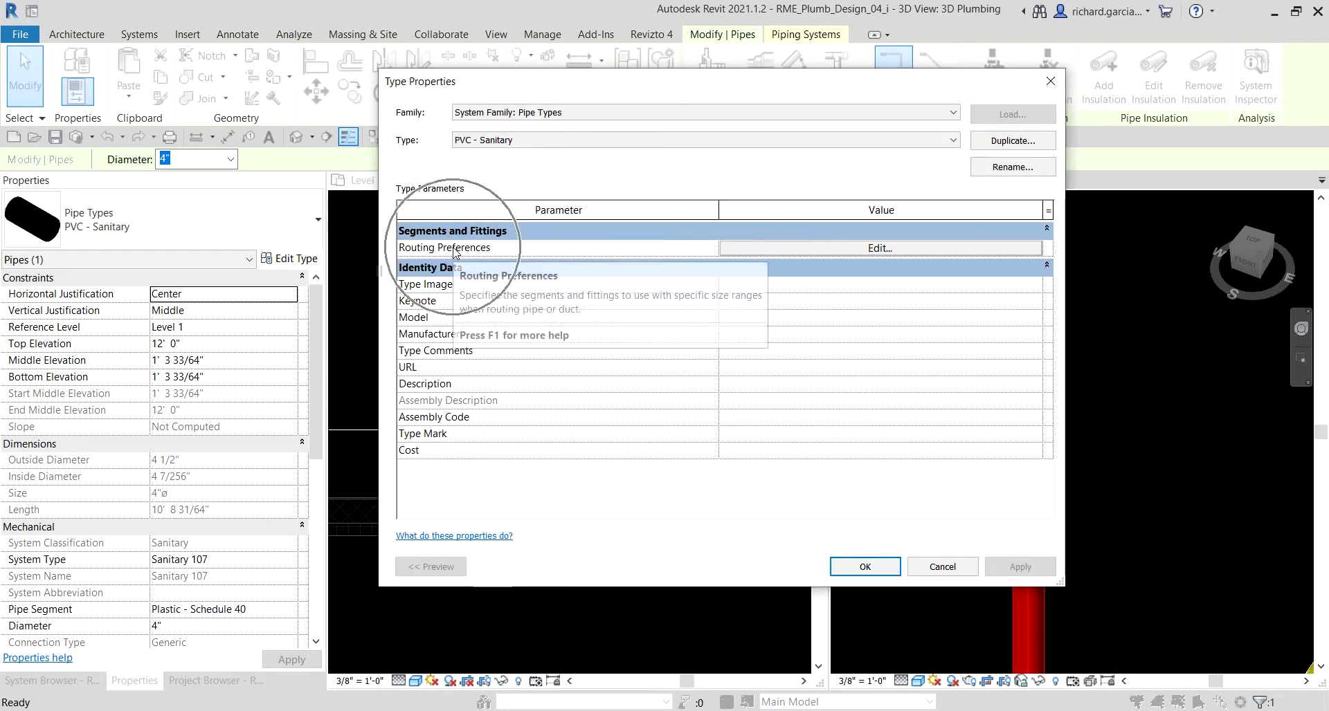
click(877, 249)
scroll(684, 405, down, 1)
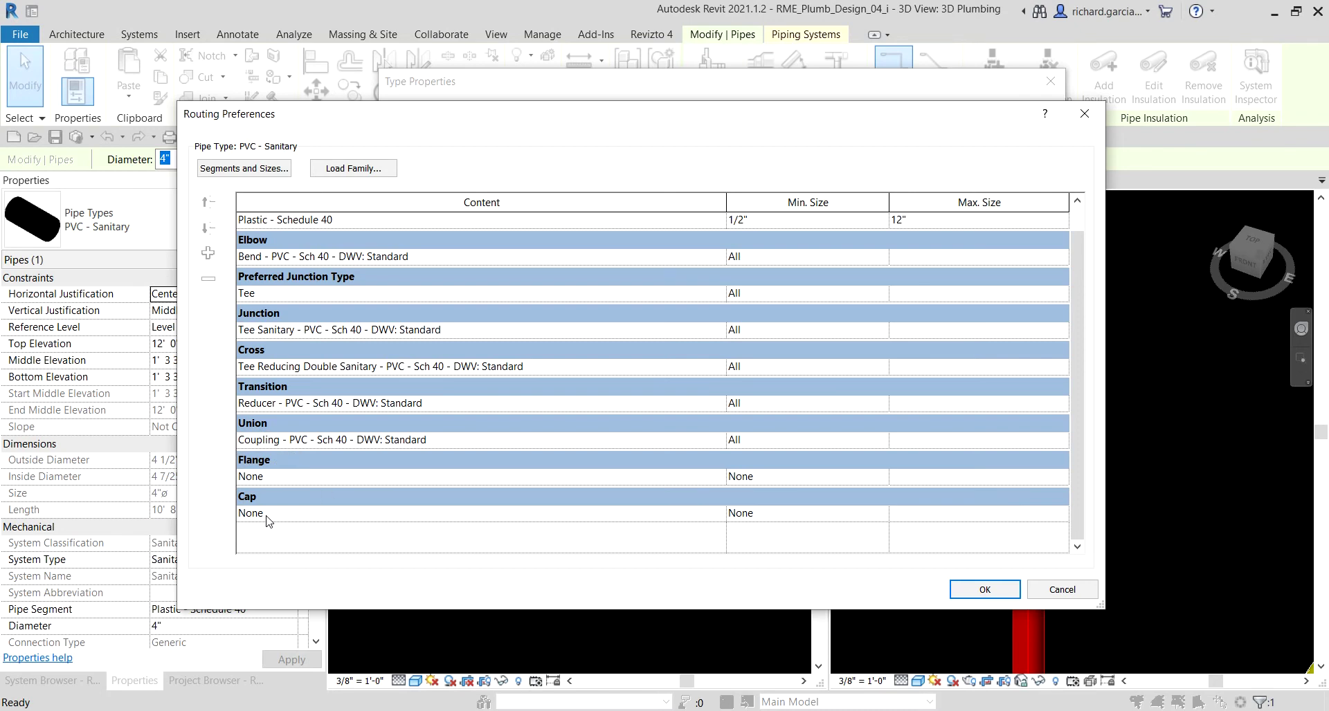
click(710, 514)
click(718, 514)
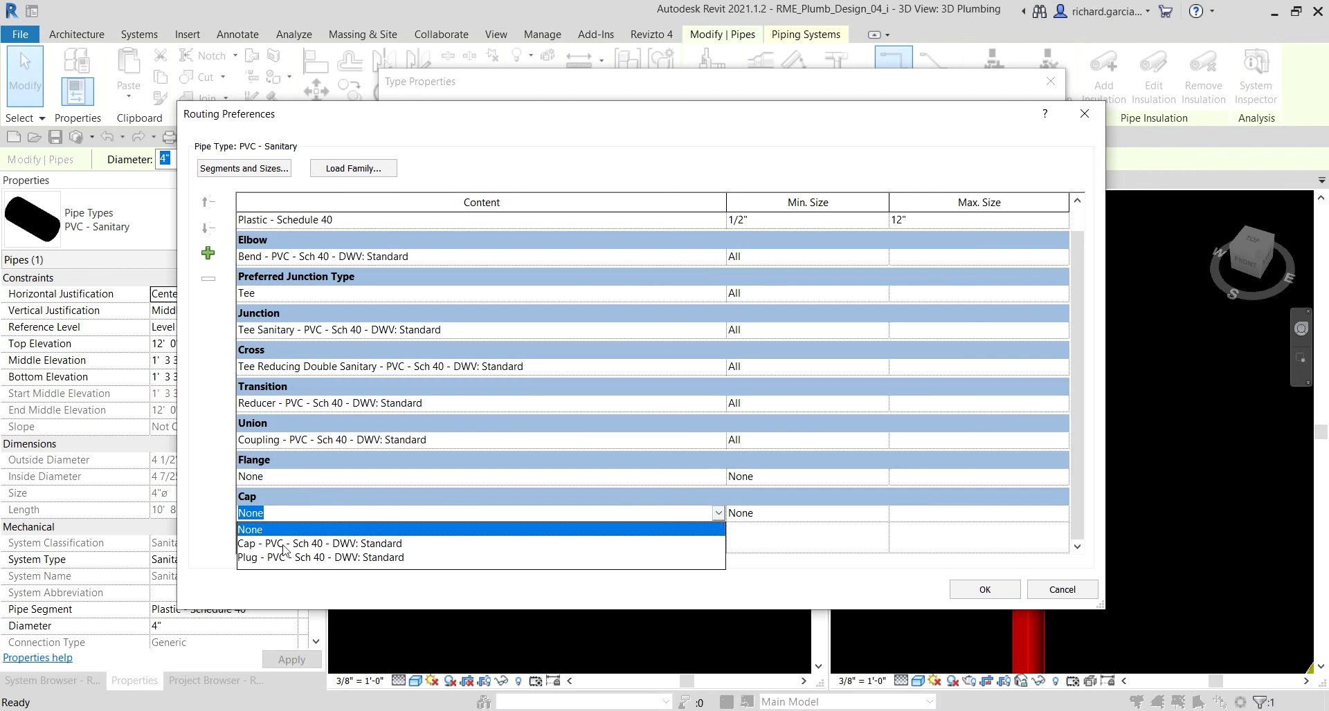
click(281, 544)
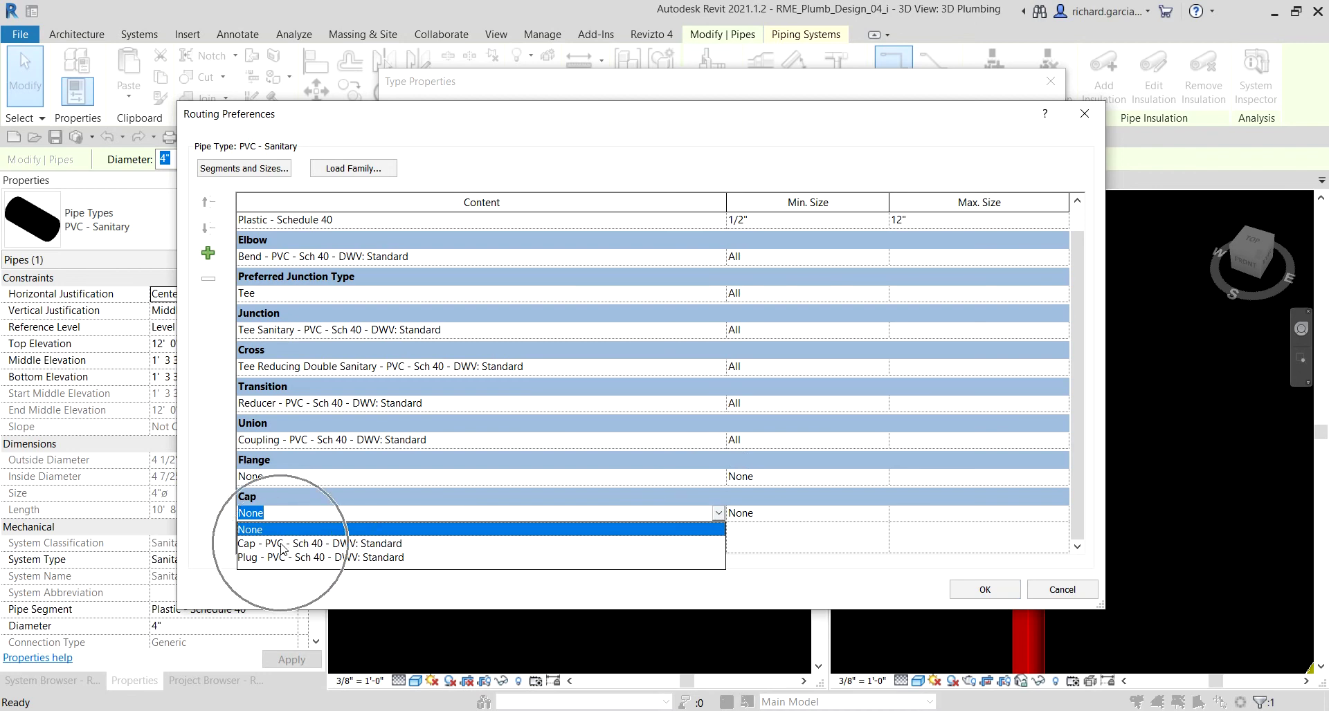
click(817, 517)
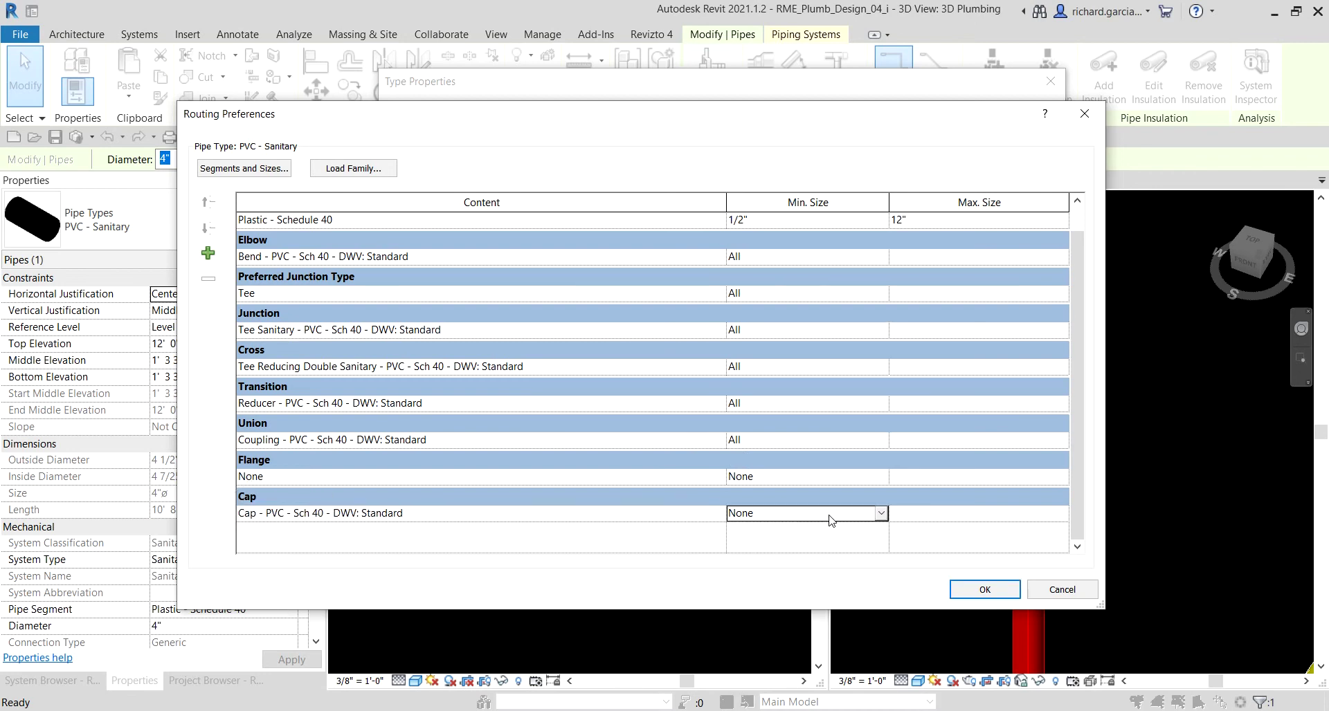
click(881, 514)
click(760, 544)
click(759, 519)
click(967, 592)
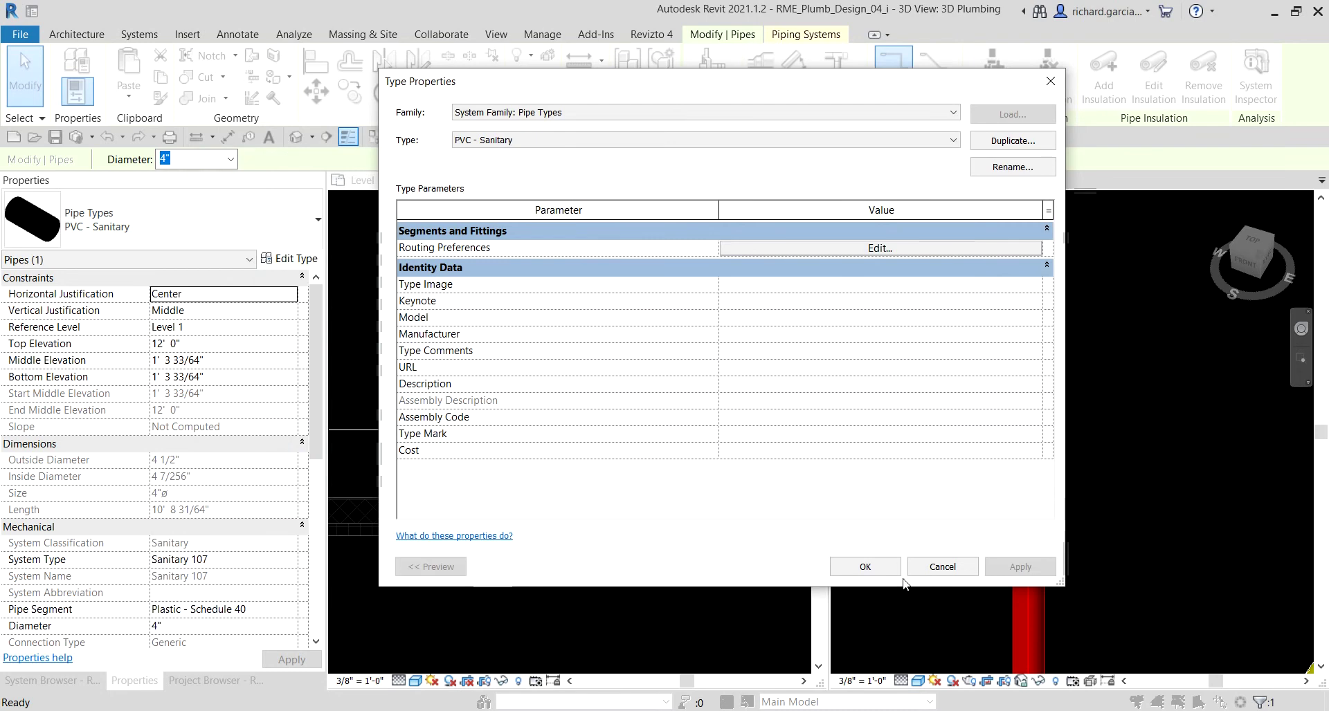
click(865, 567)
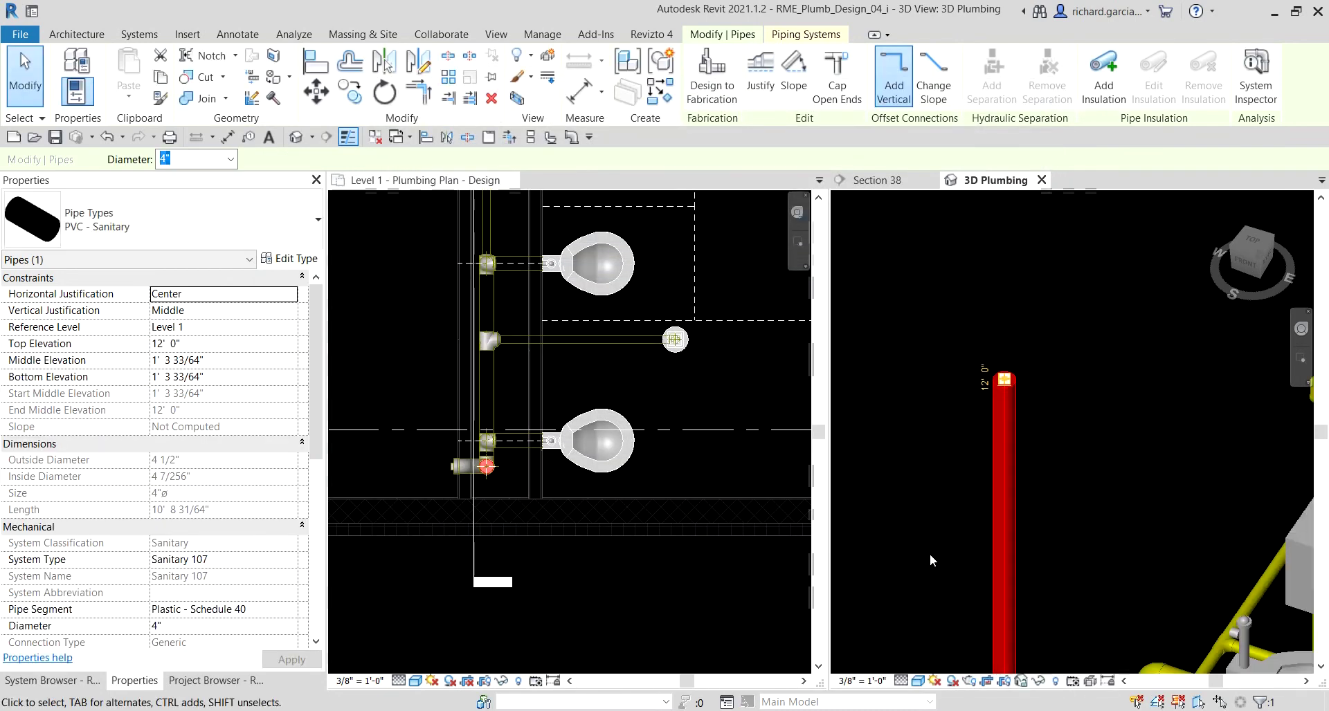
Cap the open top end of the vertical riser pipe
click(1016, 382)
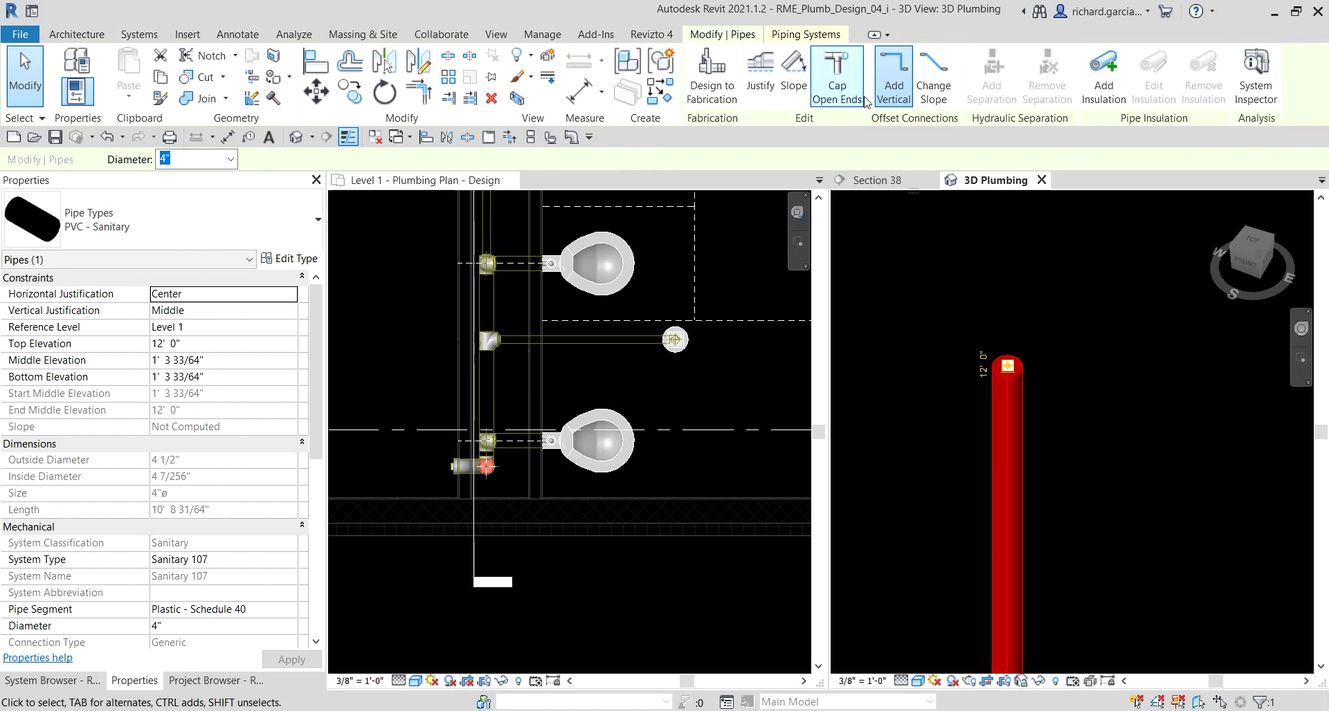
click(839, 87)
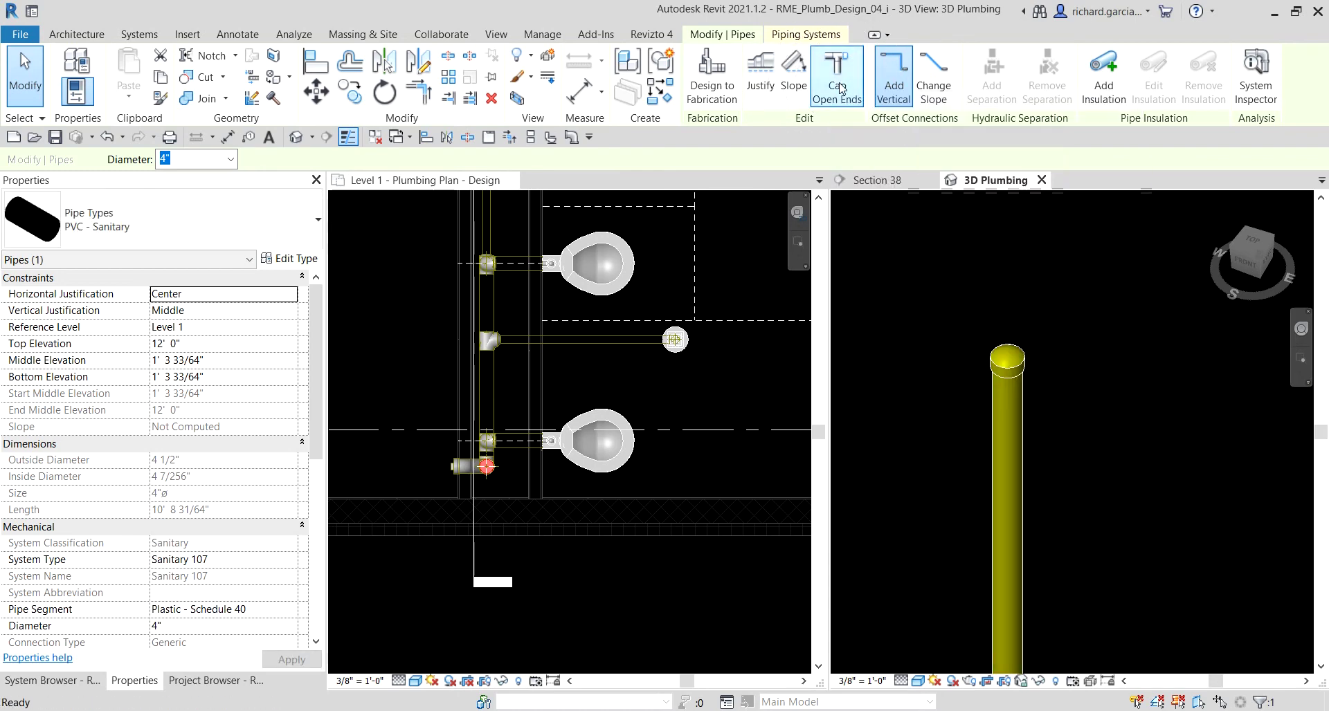
click(1053, 343)
click(1023, 354)
Orbit and zoom around the pipe stack to inspect the capped riser and fixture fittings
shift+middle_drag(1057, 414, 1012, 391)
scroll(1011, 392, down, 5)
scroll(1052, 528, up, 2)
key(Escape)
scroll(1018, 509, up, 3)
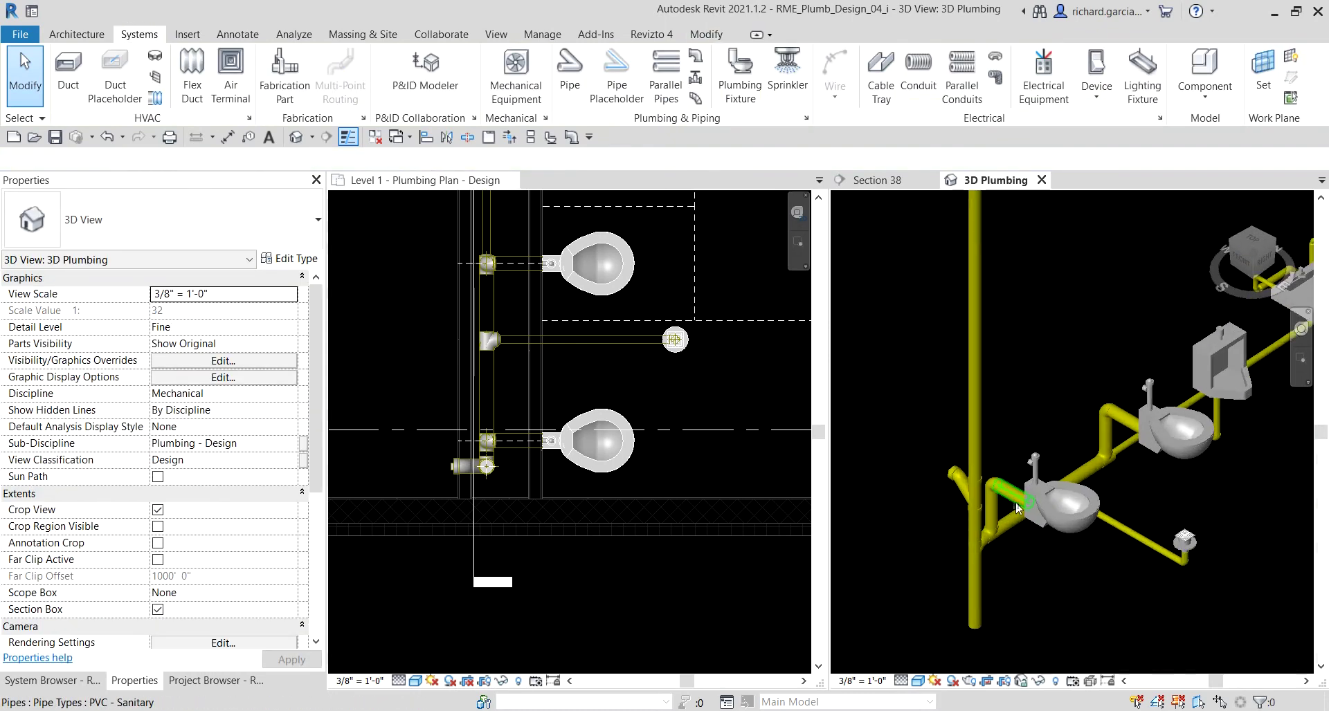
scroll(1017, 509, down, 2)
scroll(1015, 483, up, 2)
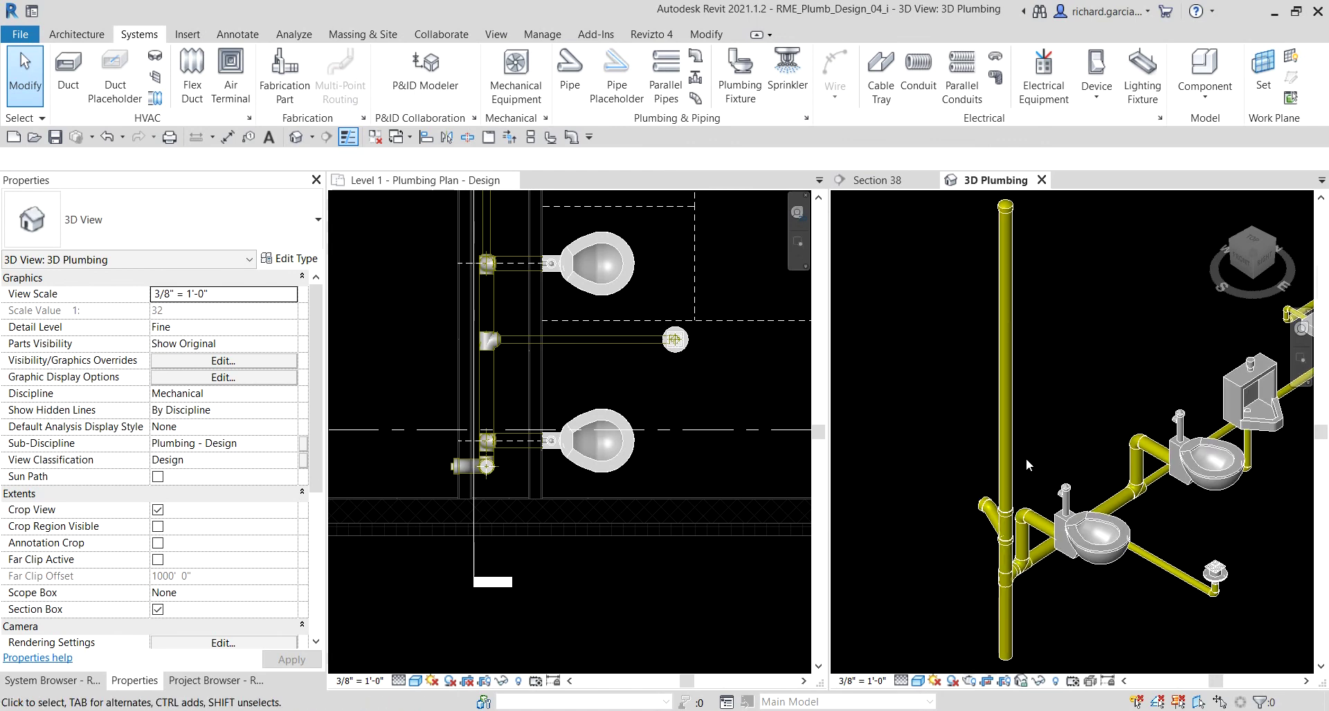
shift+middle_drag(1031, 519, 1204, 558)
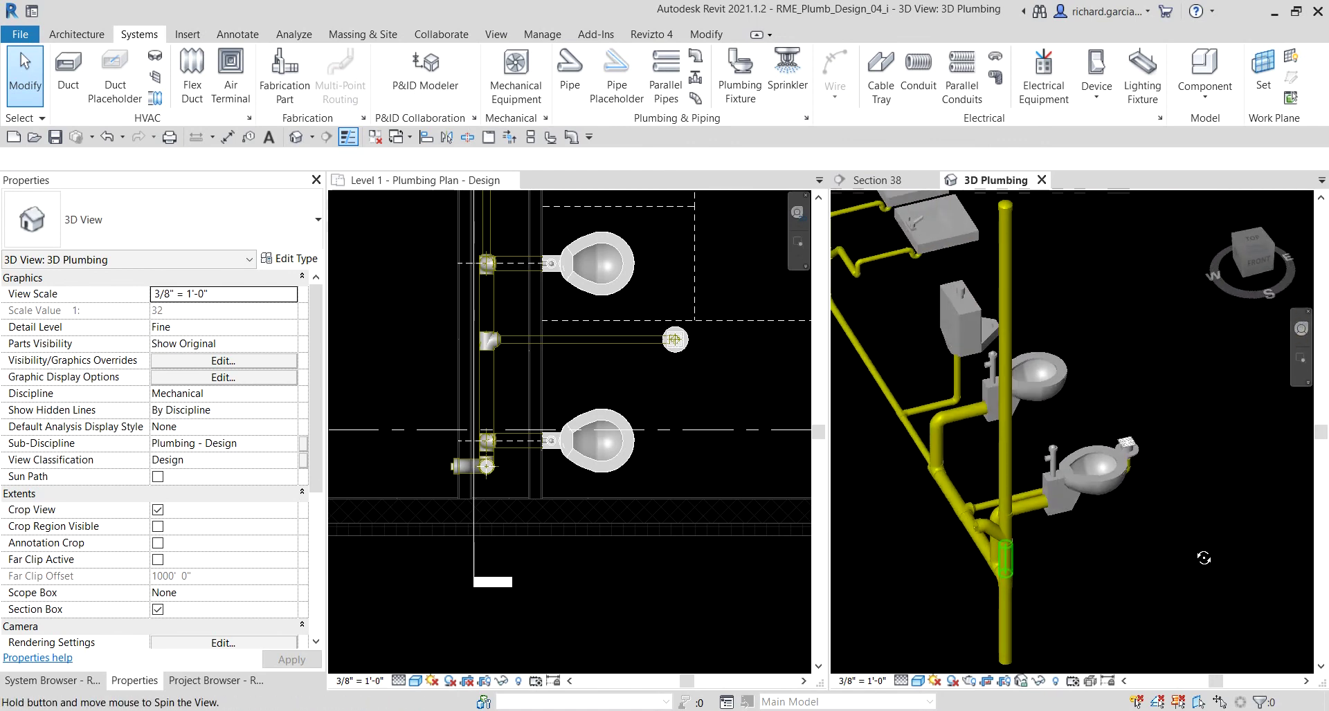
scroll(1023, 555, up, 6)
shift+middle_drag(1074, 512, 976, 450)
scroll(954, 492, down, 3)
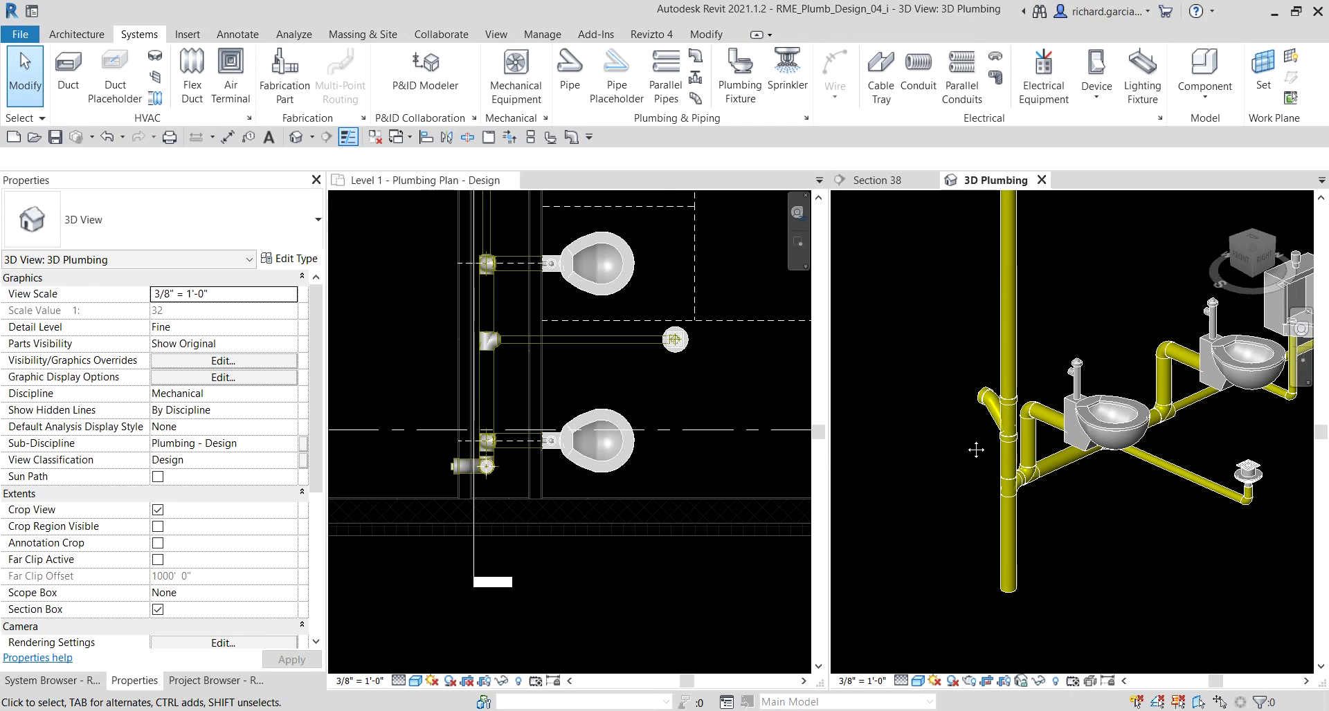
scroll(453, 470, up, 5)
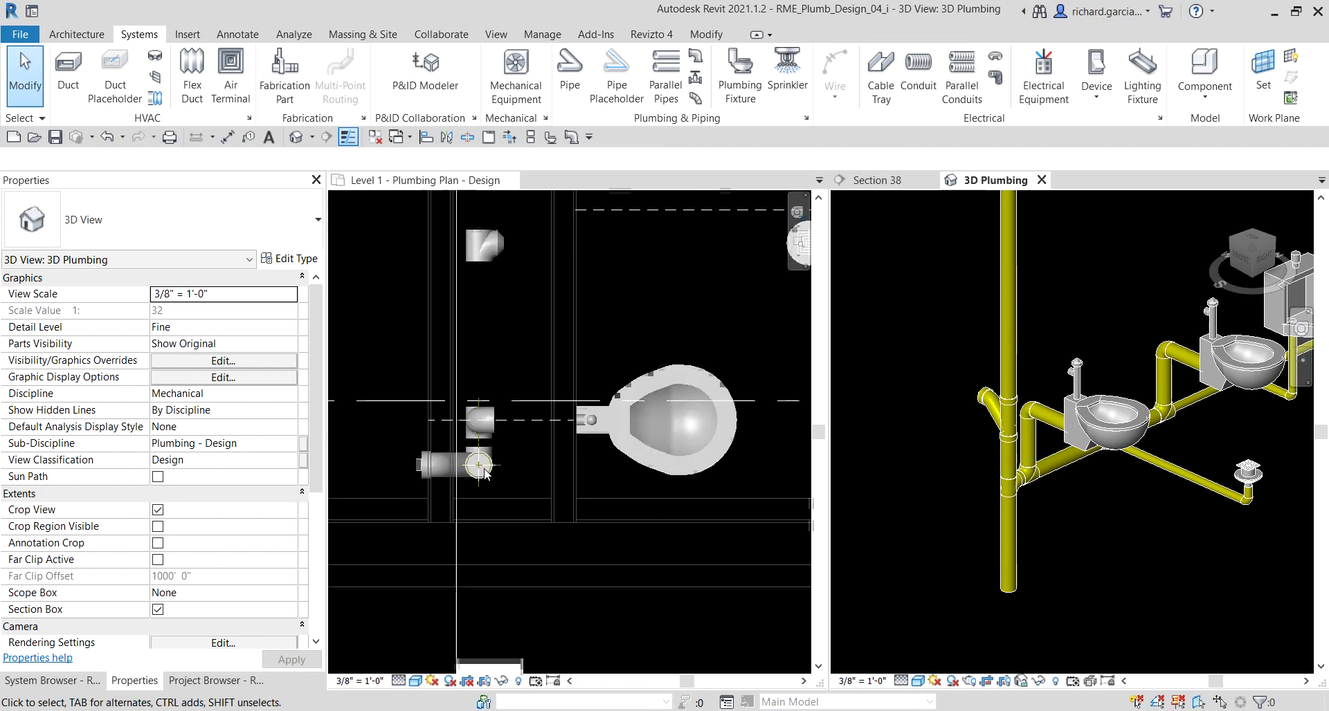